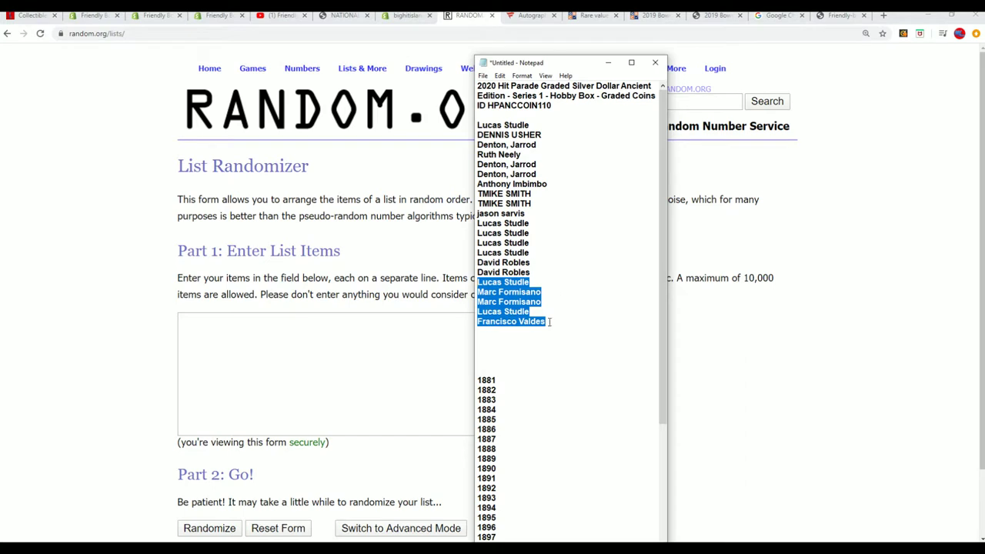
Step: Duplicate the whole block of participant names in the Notepad file by pasting a copy directly below the last name
left_click_drag(550, 322, 475, 125)
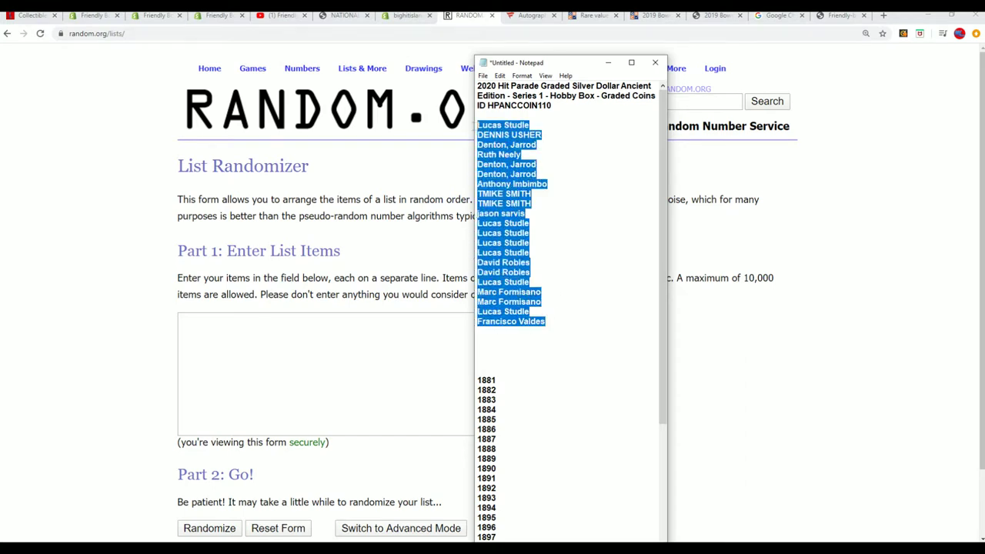
right_click(487, 135)
left_click(508, 166)
left_click(588, 319)
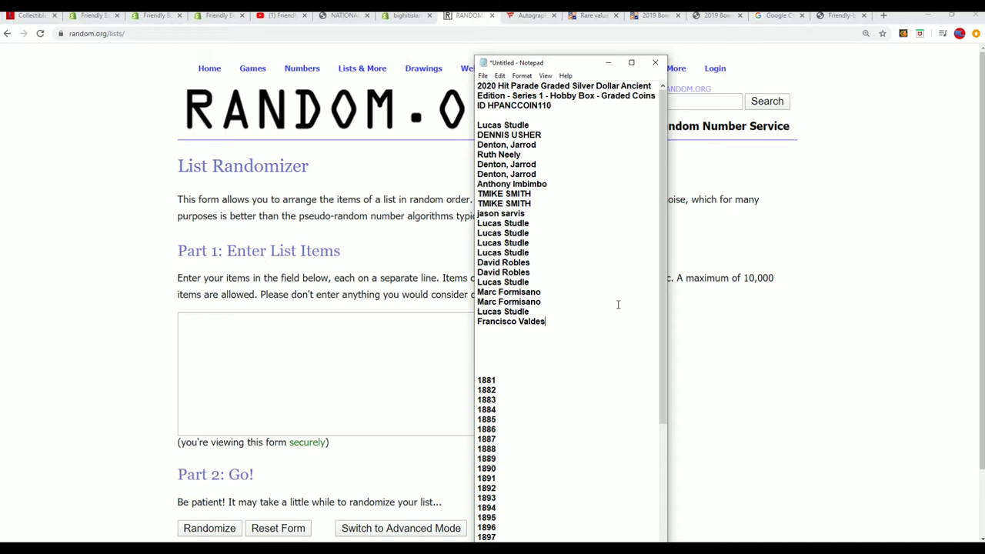
key("Return")
key("ctrl+v")
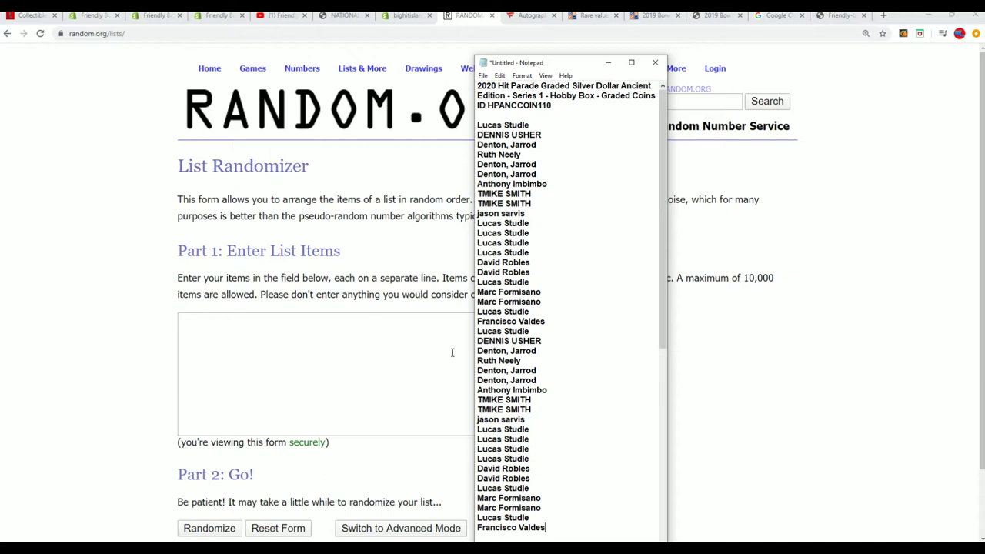
Step: Copy the doubled list of participant names from Notepad and paste it into the List Randomizer's items field
scroll(581, 327, "down", 3)
left_click_drag(551, 434, 478, 125)
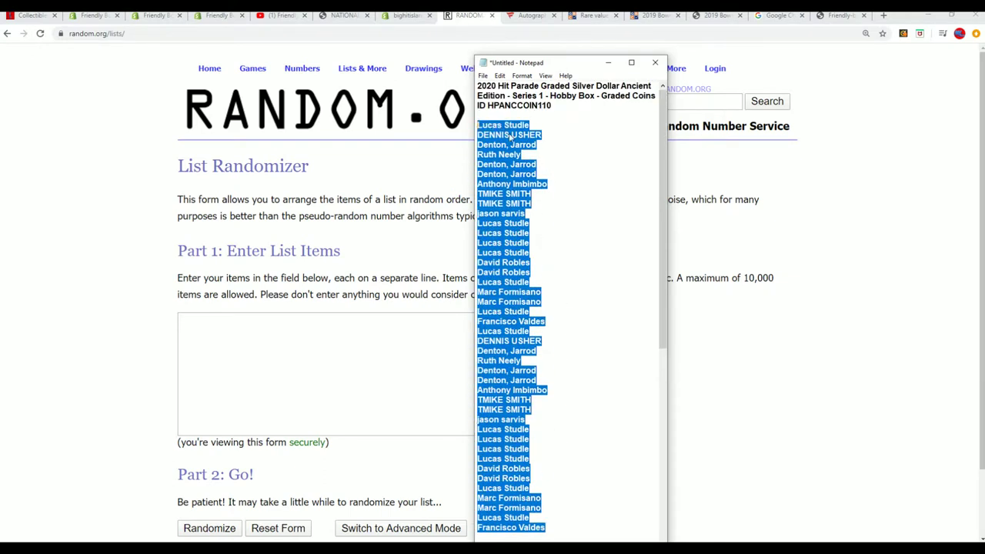
right_click(506, 132)
left_click(539, 167)
left_click(260, 323)
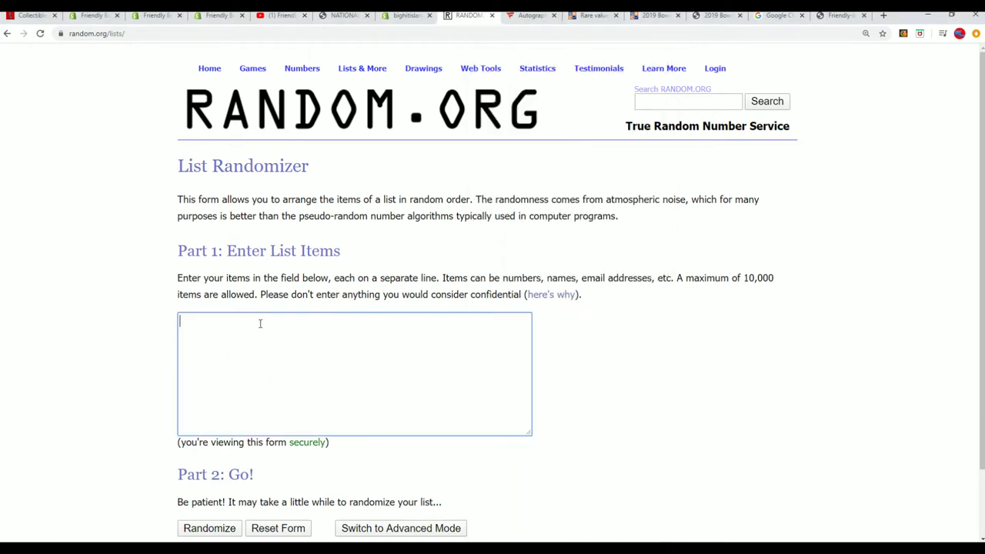
right_click(263, 324)
left_click(279, 405)
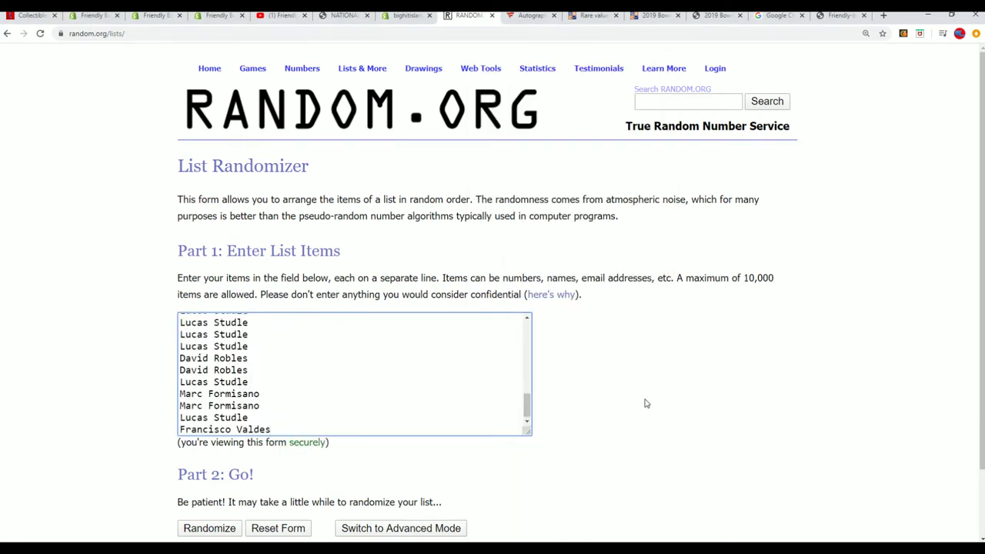
Step: Randomize the pasted list of names seven times in total and show the final order from its first entry
scroll(642, 403, "down", 2)
scroll(538, 419, "up", 1)
left_click(219, 500)
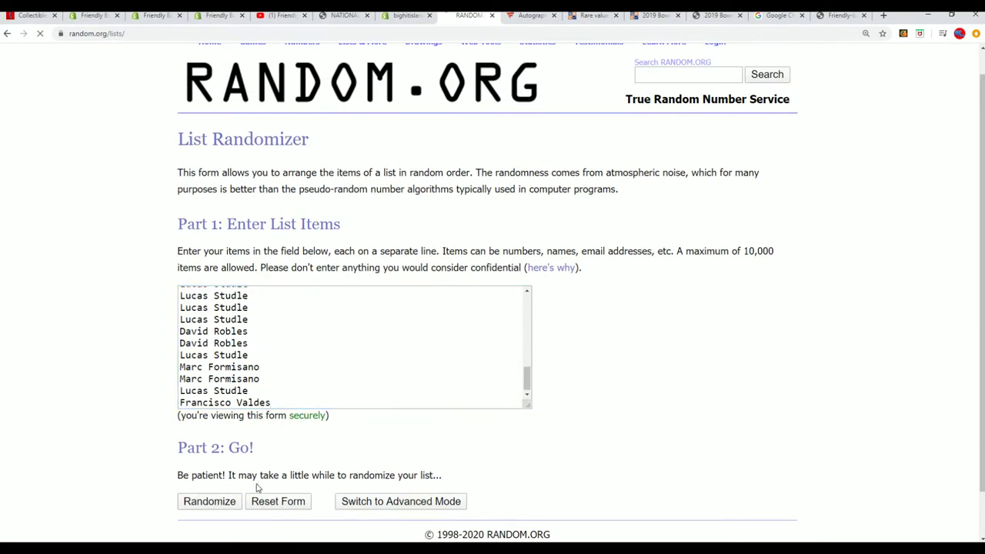
scroll(187, 482, "down", 5)
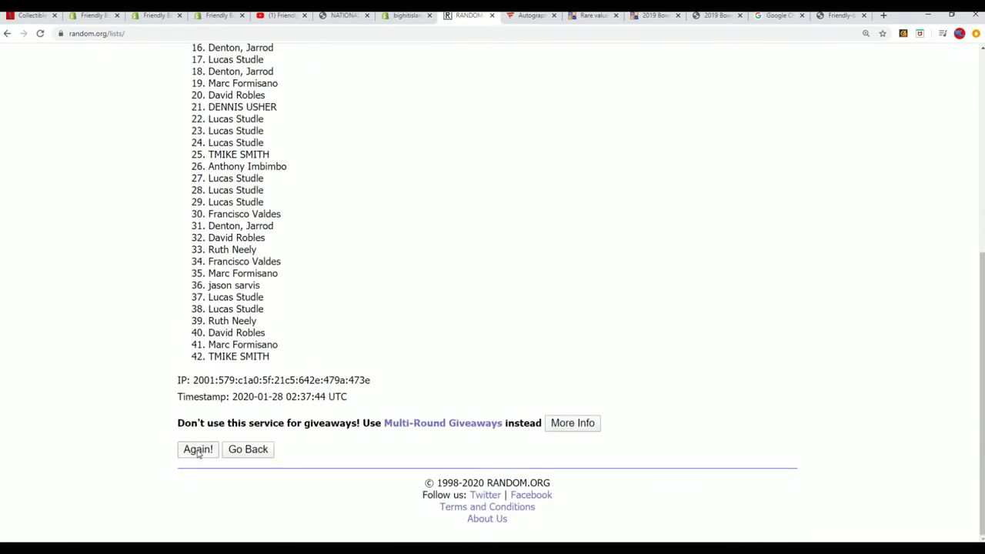
left_click(198, 450)
left_click(198, 451)
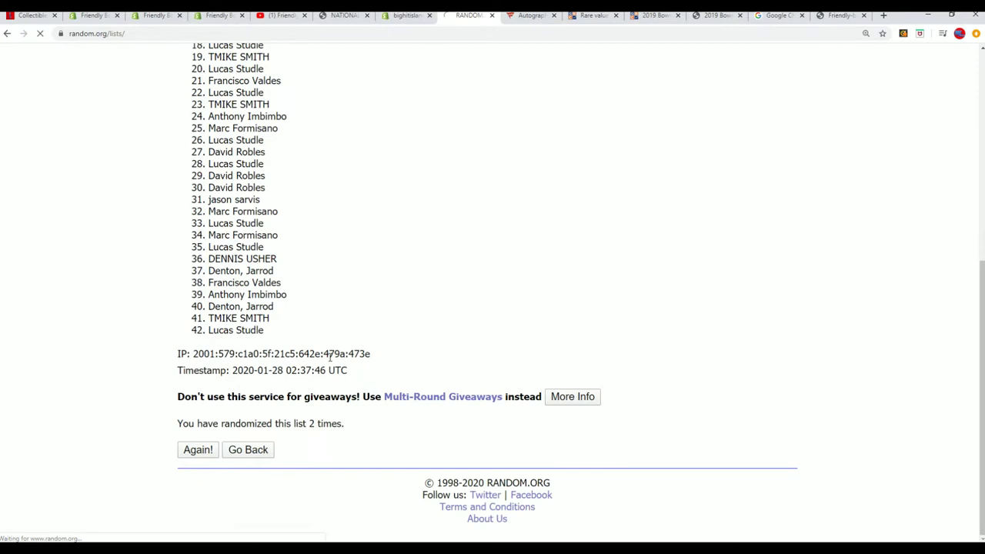
left_click(196, 469)
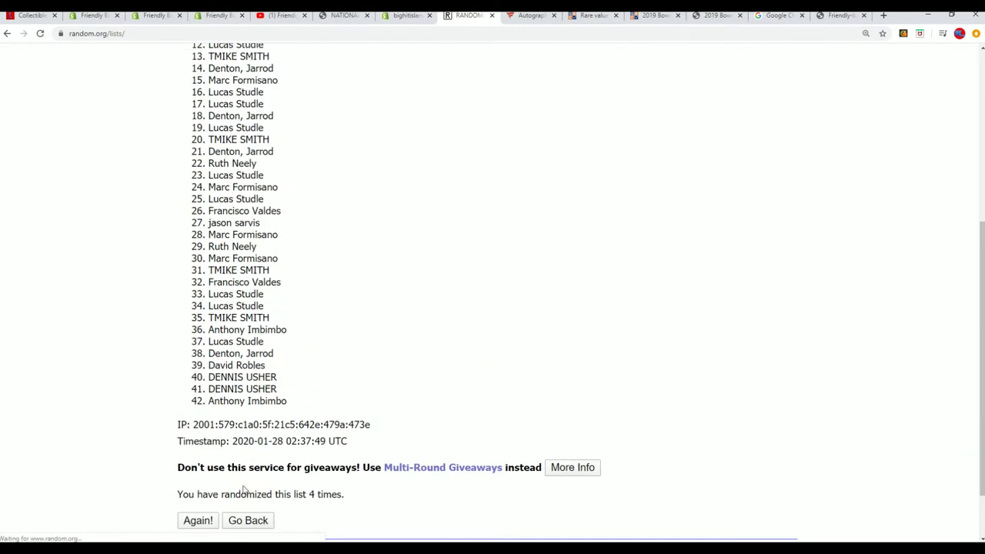
scroll(193, 492, "down", 1)
left_click(199, 469)
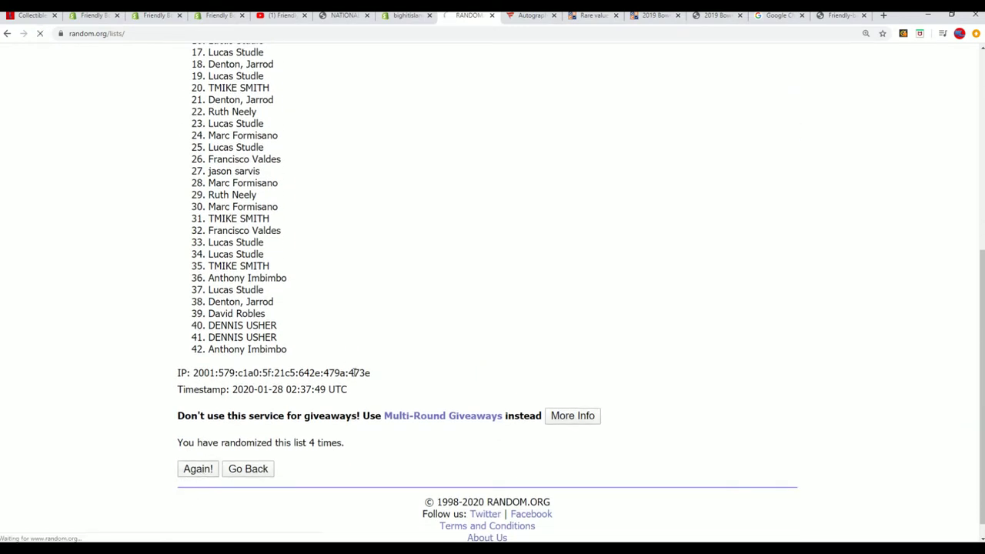
left_click(200, 520)
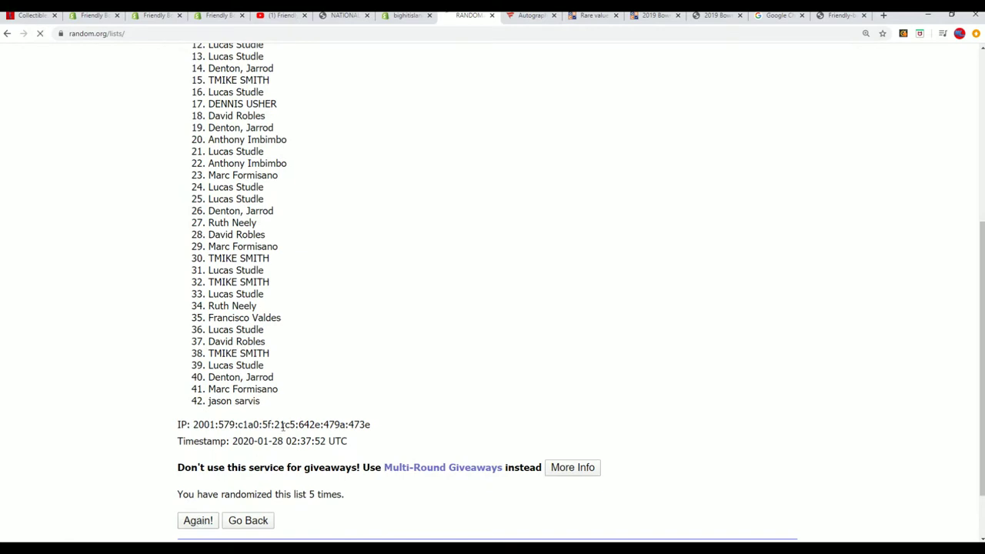
scroll(277, 442, "down", 5)
left_click(197, 452)
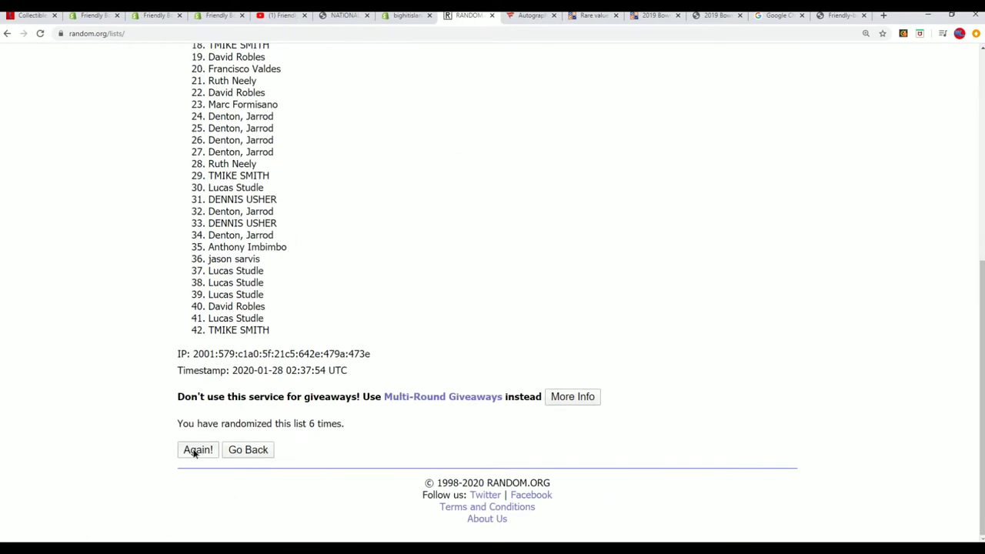
scroll(592, 312, "down", 1)
scroll(592, 312, "down", 2)
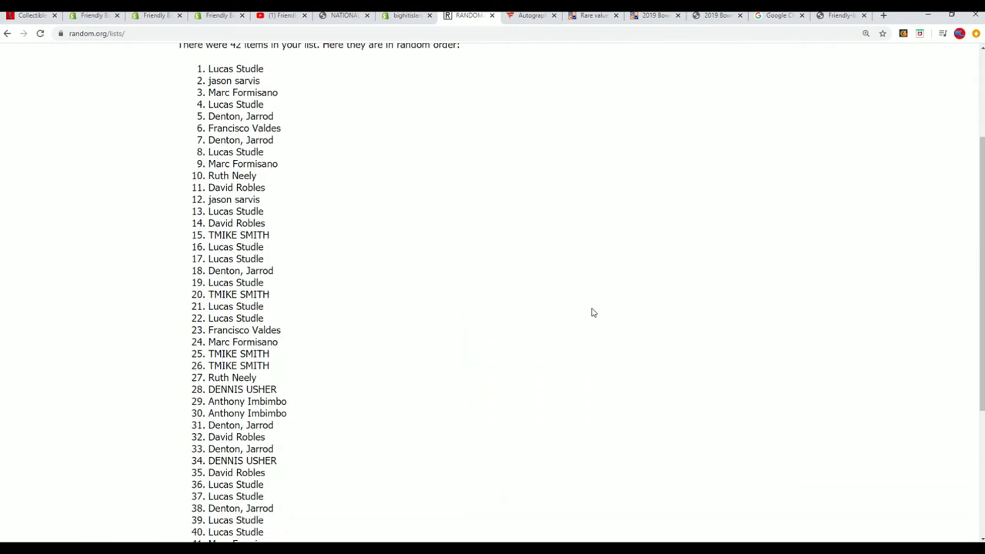
scroll(586, 314, "up", 1)
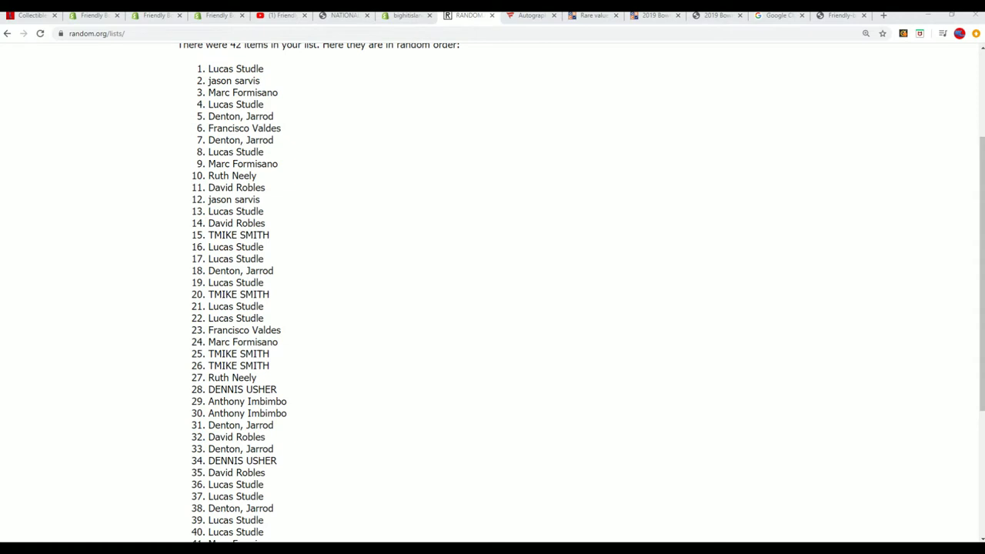
Step: Place the blank Excel workbook beside the randomized list, enlarge its window, and widen column A
left_click_drag(984, 58, 577, 34)
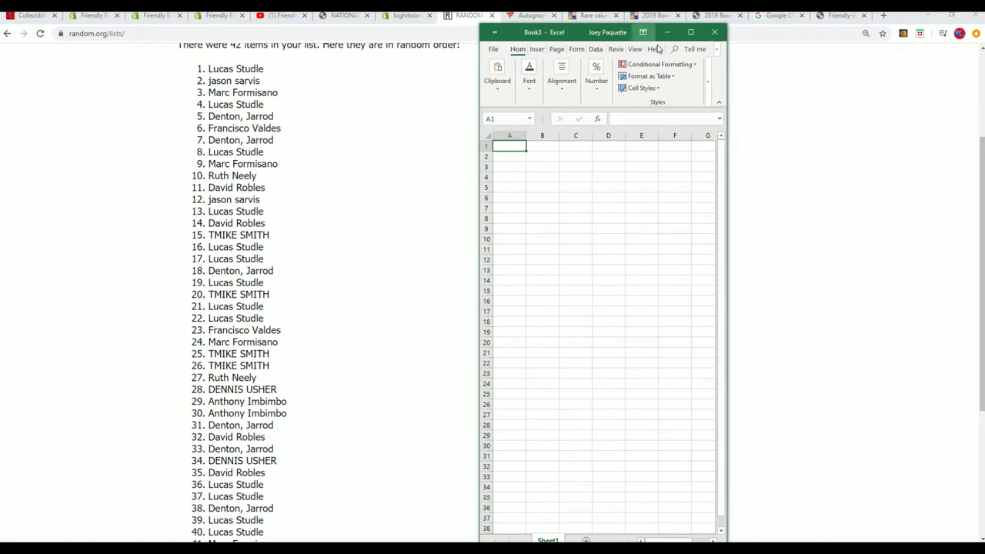
left_click_drag(728, 171, 900, 186)
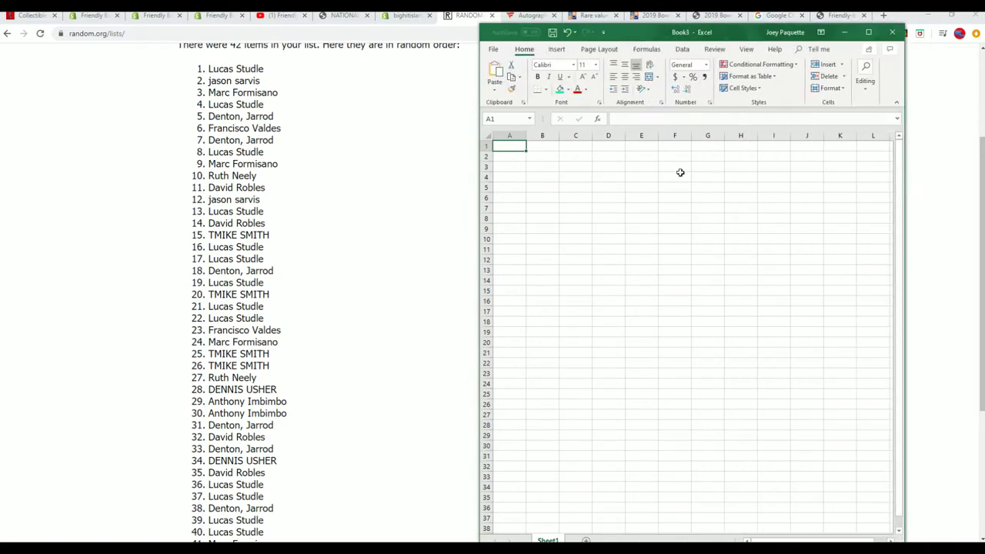
left_click(516, 135)
left_click_drag(526, 135, 590, 138)
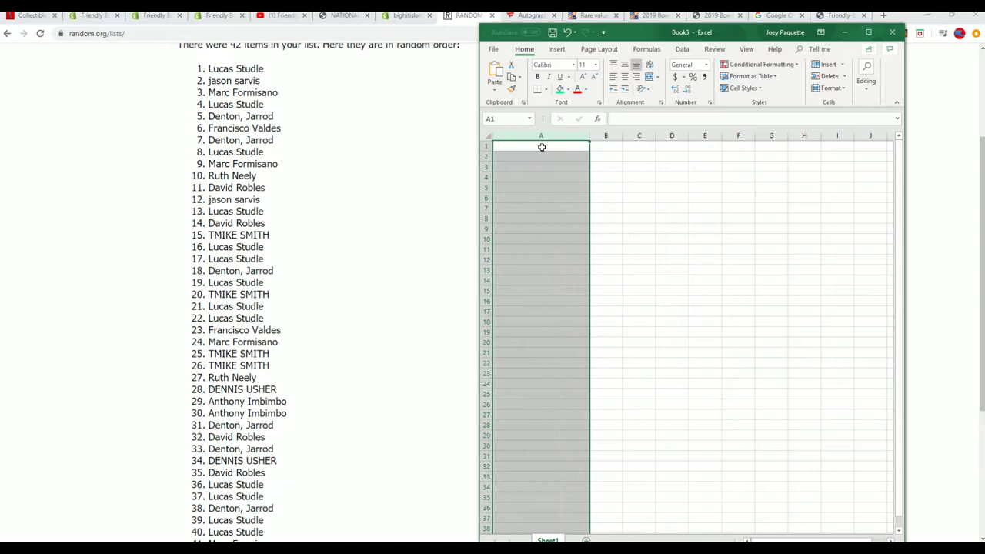
Step: Enter the headers OWNERS in A1 and YEAR in B1, and widen column B
left_click(541, 145)
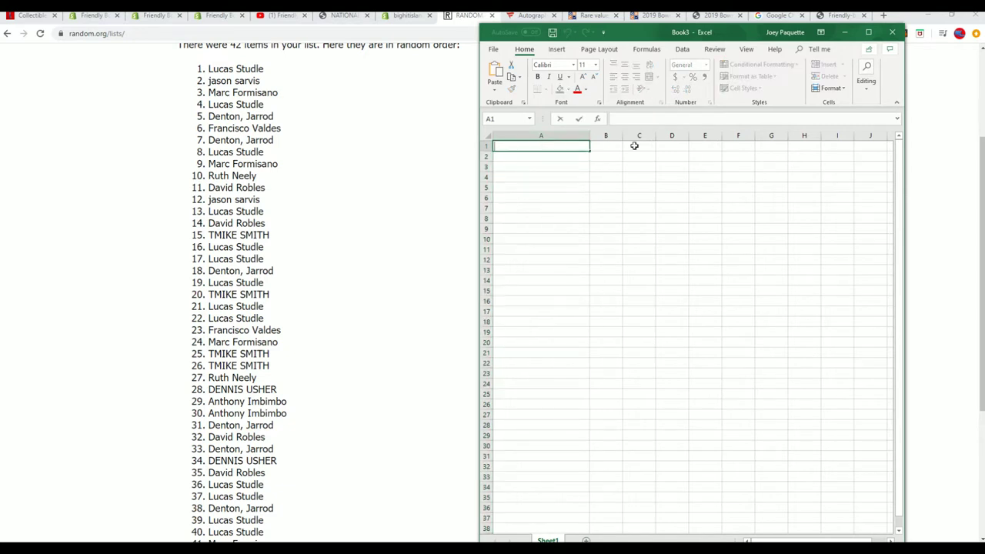
type("OWNERS")
key("Tab")
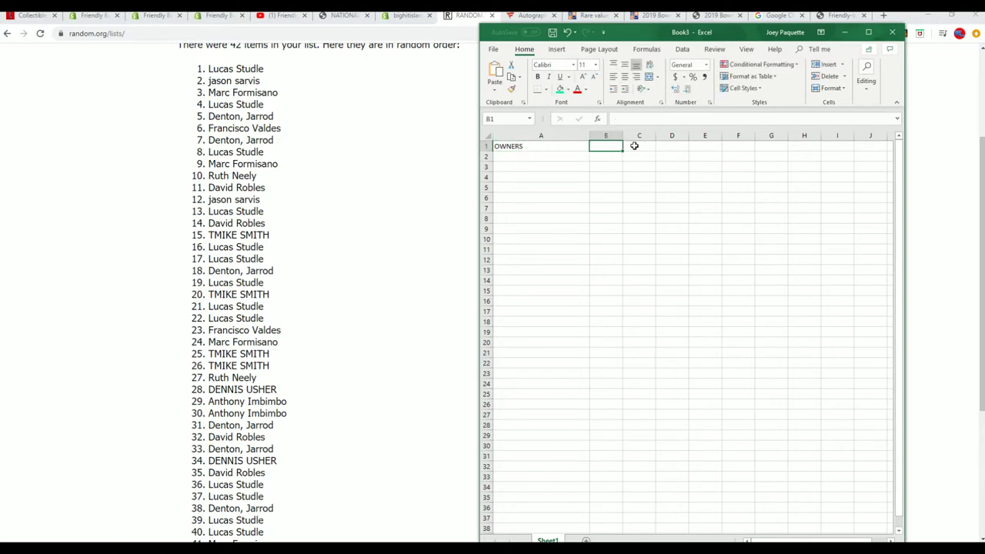
type("YEAR")
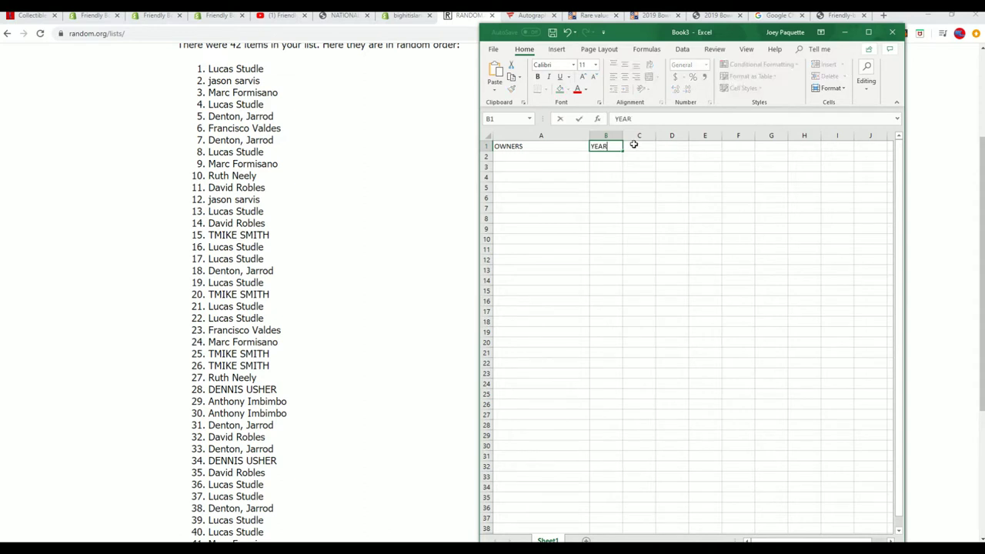
left_click(607, 136)
left_click_drag(621, 136, 740, 136)
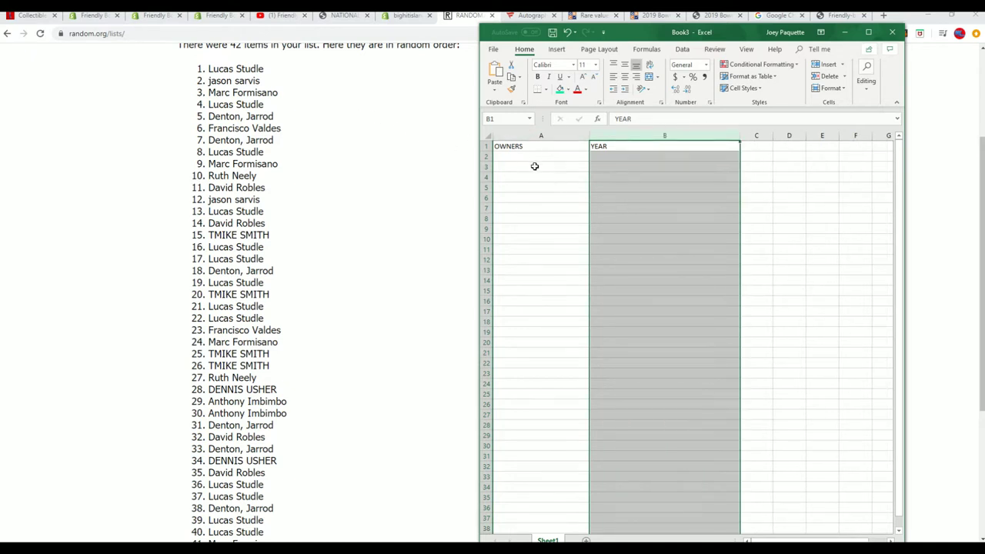
Step: Paste the copied participant names as text only under OWNERS, starting in cell A2
left_click(512, 157)
right_click(513, 160)
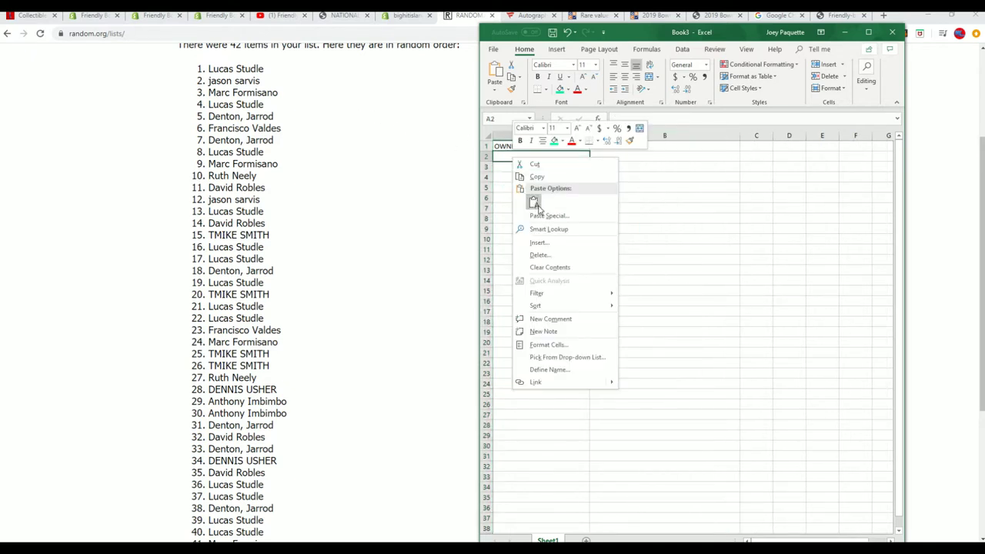
left_click(532, 202)
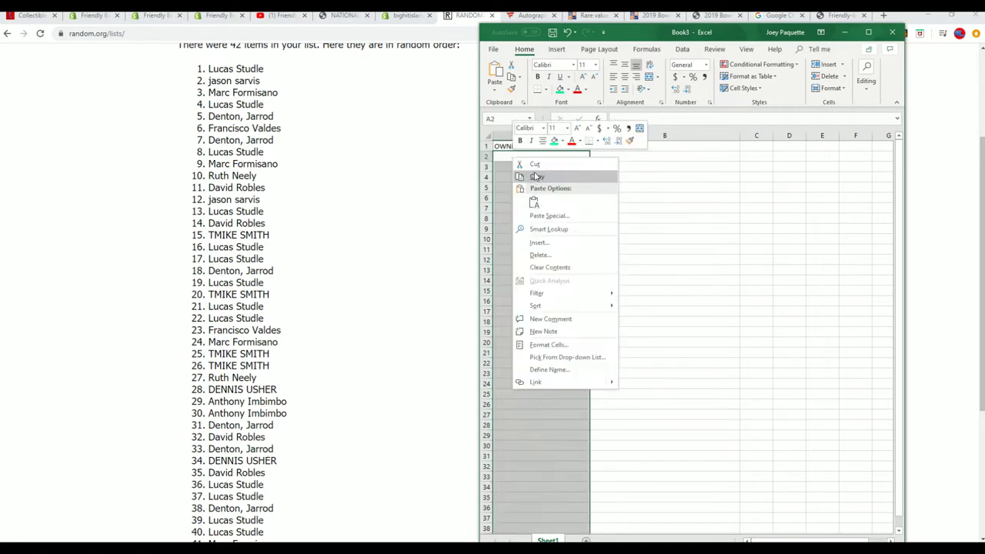
left_click(533, 201)
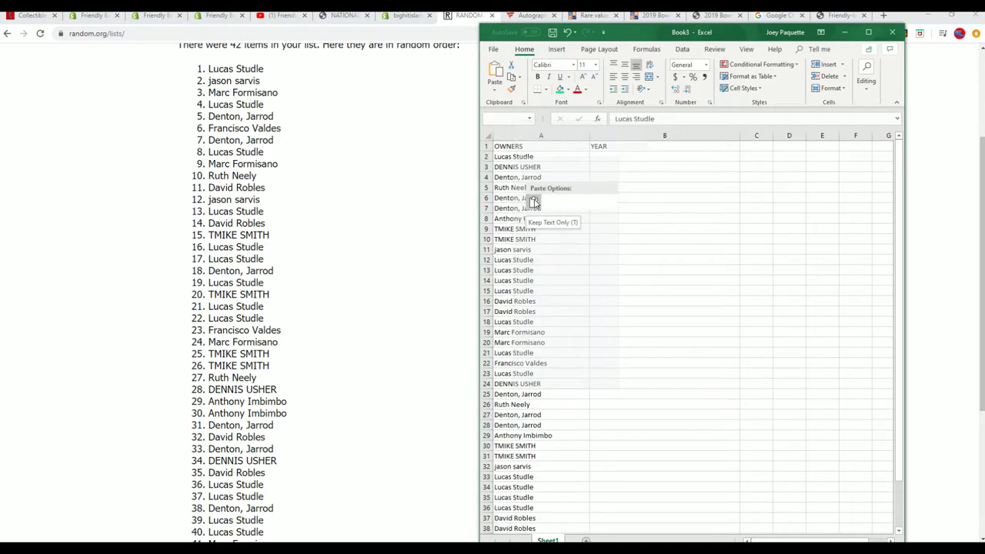
Step: Try to paste the copied names as text under YEAR, starting in cell B2
left_click(604, 155)
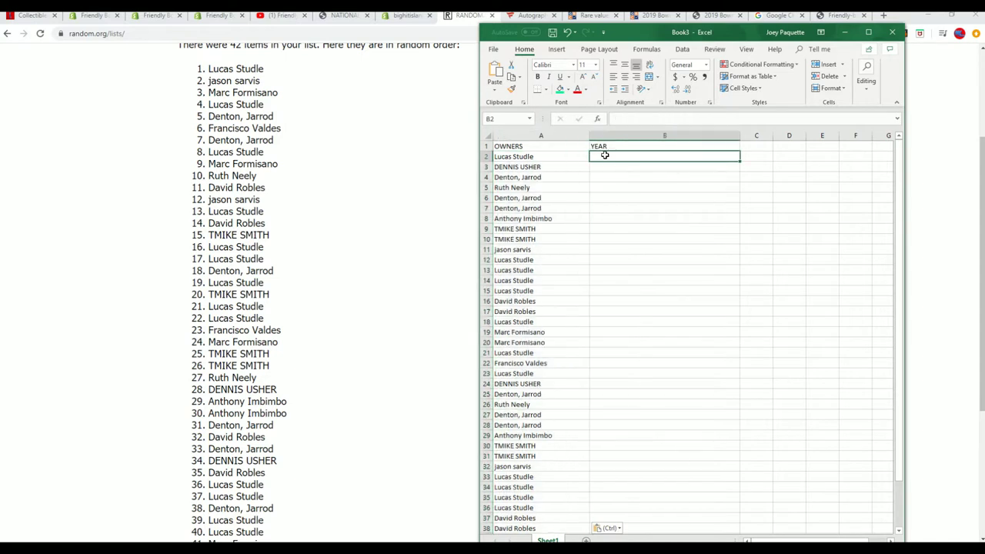
right_click(604, 155)
left_click(630, 199)
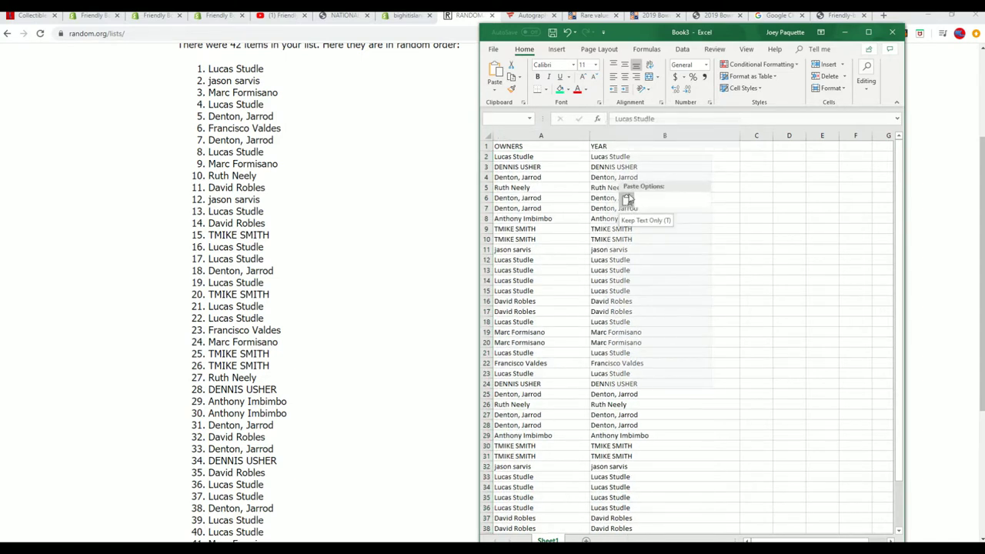
key("ctrl+z")
right_click(607, 151)
key("Escape")
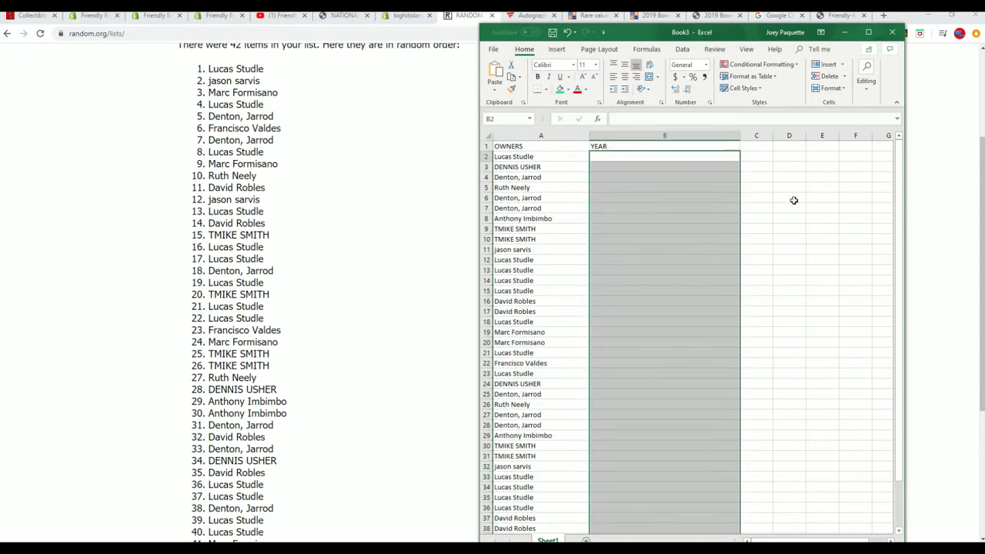
Step: Narrow column A to fit the names more closely, and maximize the workbook with the sheet zoomed in
left_click(576, 137)
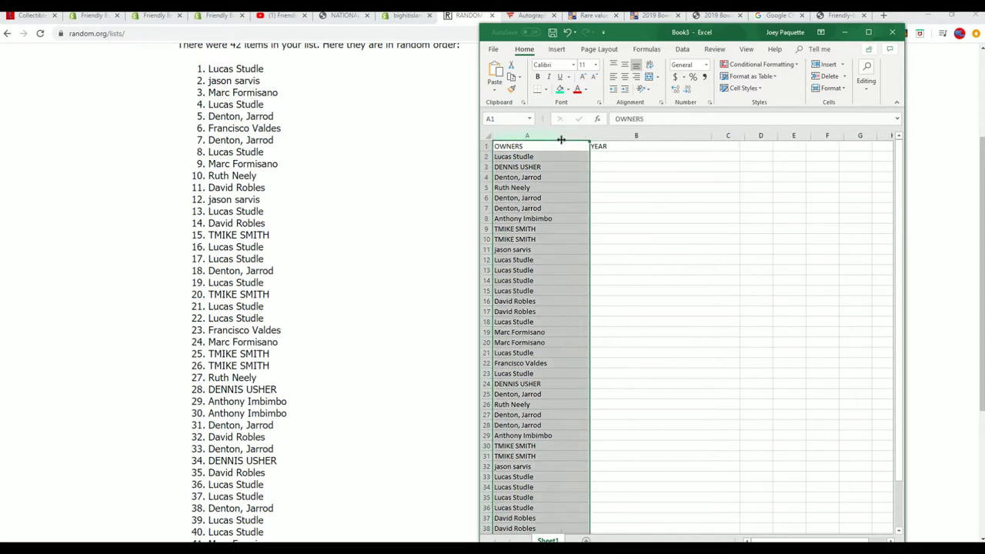
left_click(577, 156)
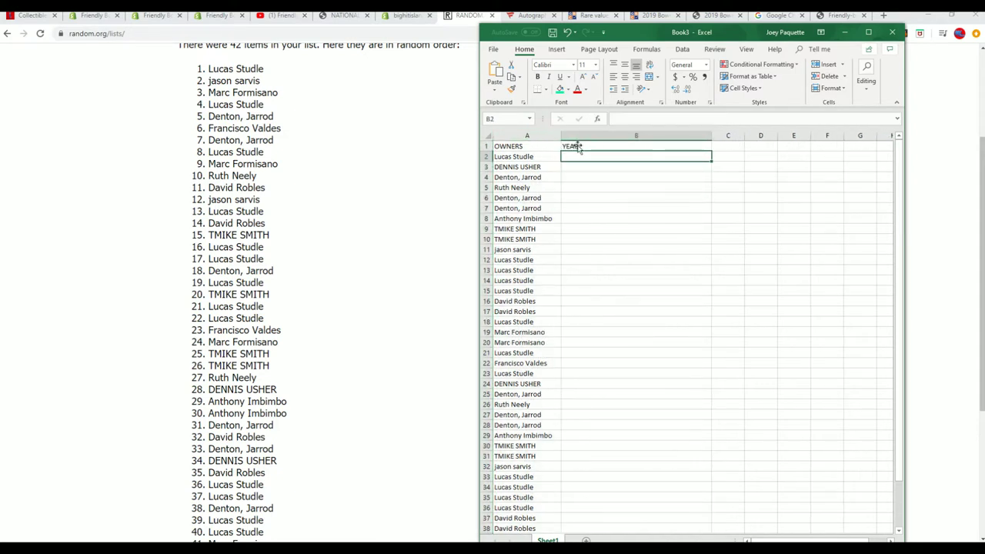
left_click(873, 42)
left_click(938, 538)
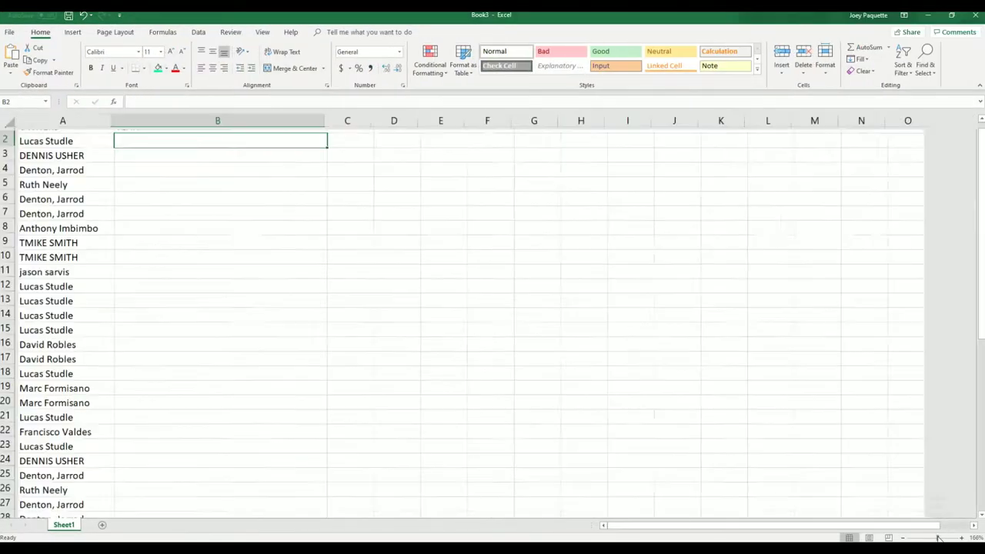
Step: Minimize Excel and open a blank List Randomizer form on RANDOM.ORG
left_click(928, 15)
scroll(333, 187, "up", 2)
mouse_move(365, 82)
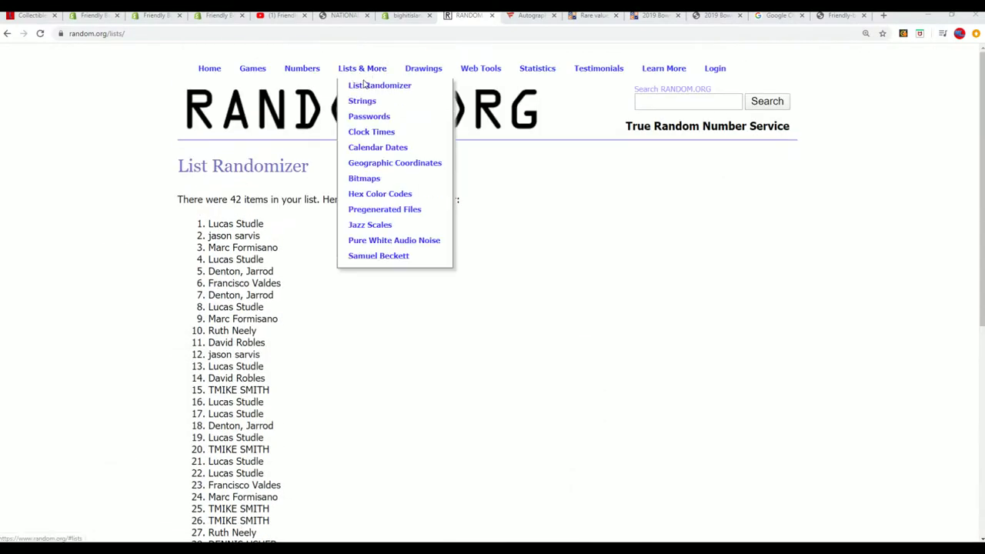
left_click(369, 85)
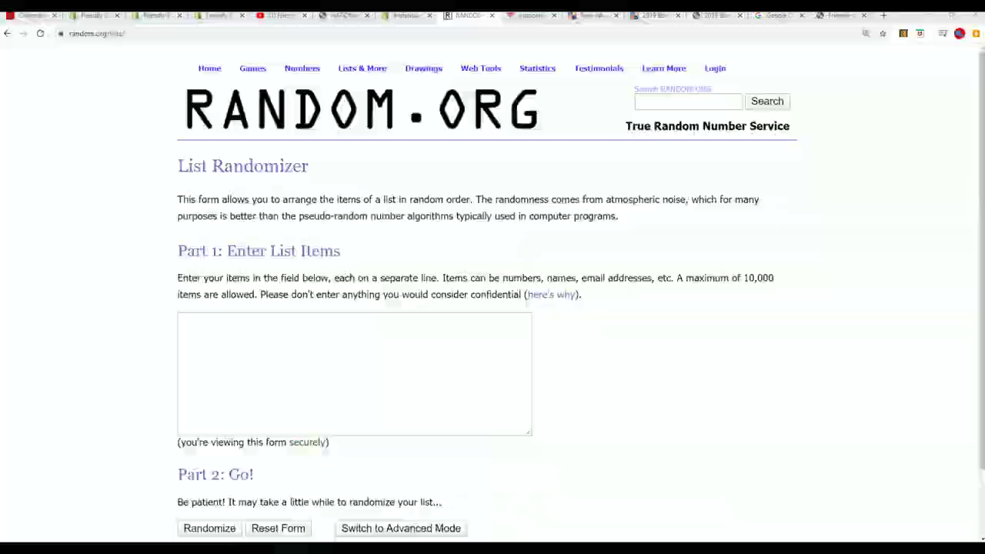
Step: Switch to Notepad and copy the full list of coin years from 1881 through 1923
key("alt+Tab")
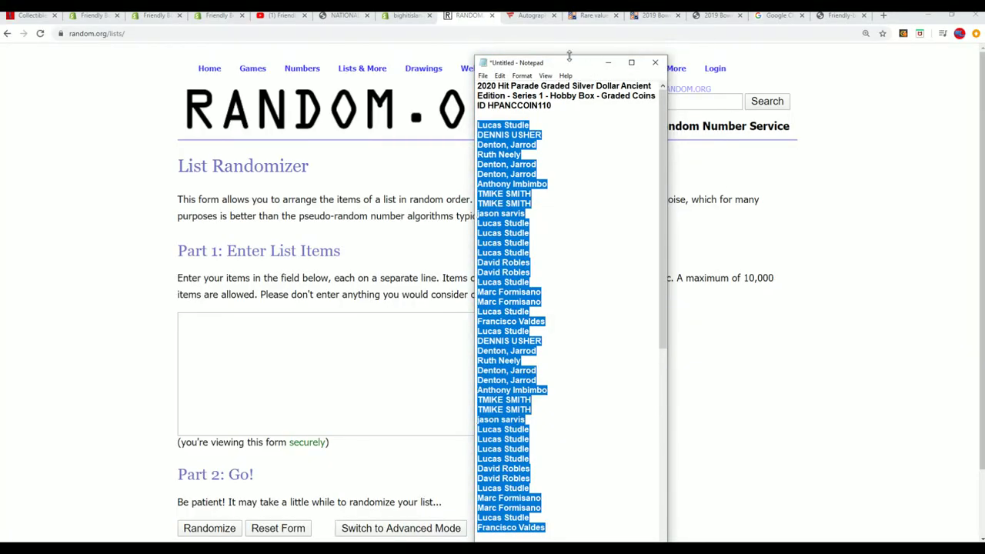
left_click_drag(569, 56, 570, 9)
scroll(585, 384, "down", 15)
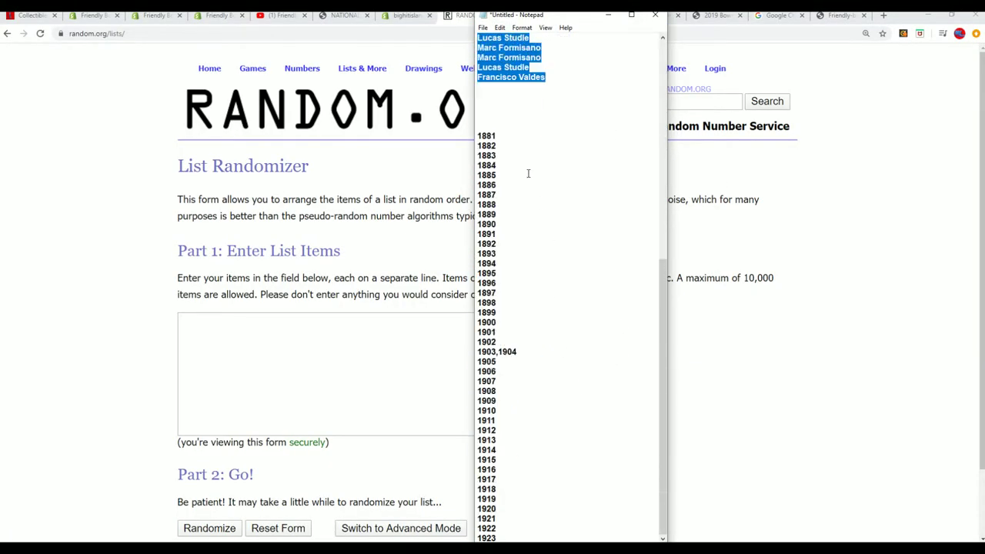
mouse_move(479, 135)
left_mouse_down()
mouse_move(534, 531)
mouse_move(493, 309)
mouse_move(486, 136)
left_mouse_up()
double_click(534, 521)
left_click(508, 538)
right_click(486, 136)
left_click(523, 173)
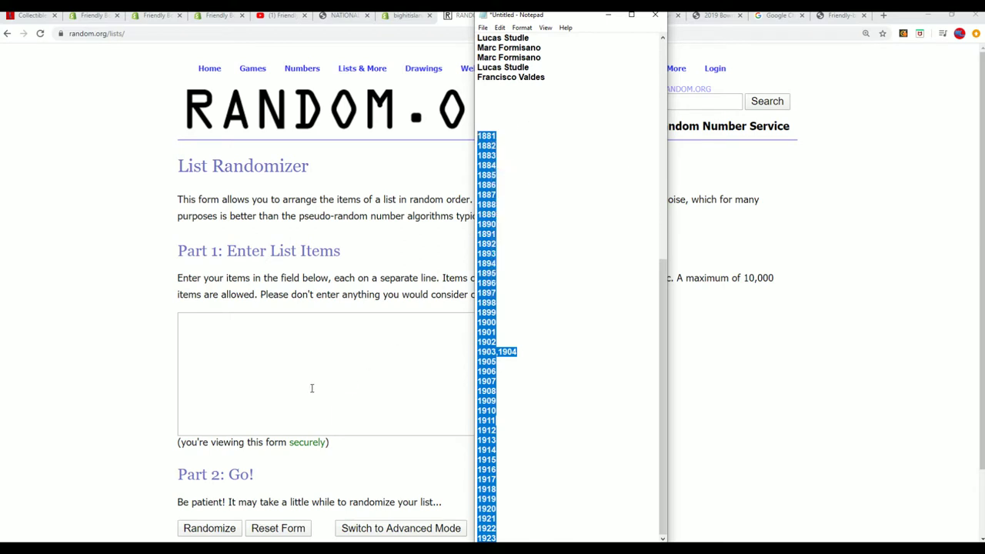
Step: Paste the copied coin years into the list items field of RANDOM.ORG's List Randomizer
left_click(236, 318)
right_click(236, 319)
left_click(272, 397)
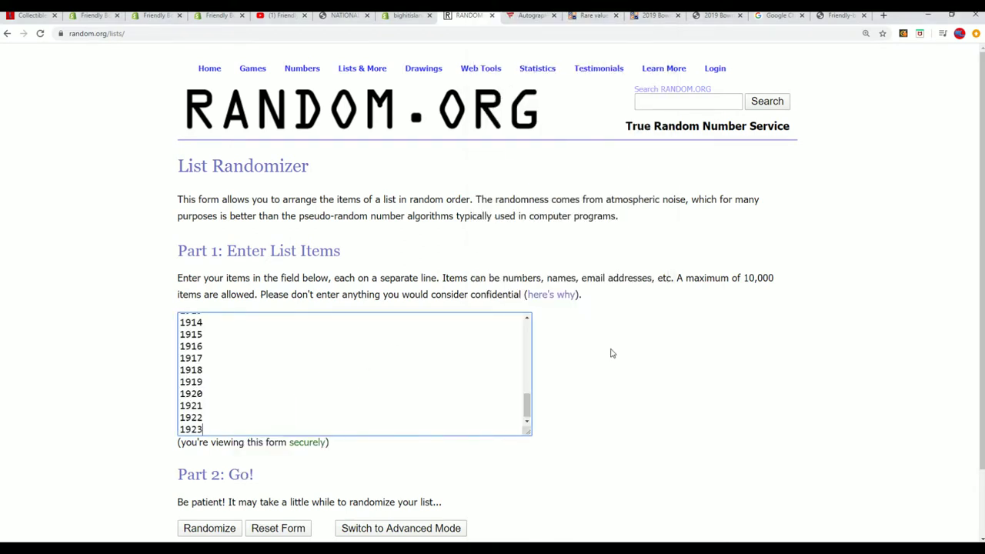
Step: Randomize the list of coin years seven times
scroll(670, 362, "down", 1)
left_click(209, 527)
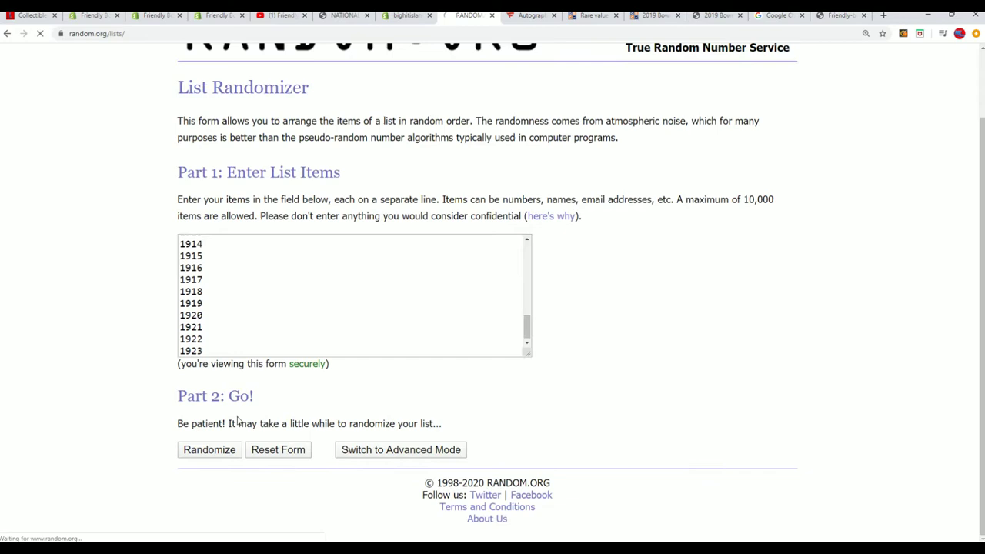
scroll(231, 423, "down", 5)
left_click(198, 448)
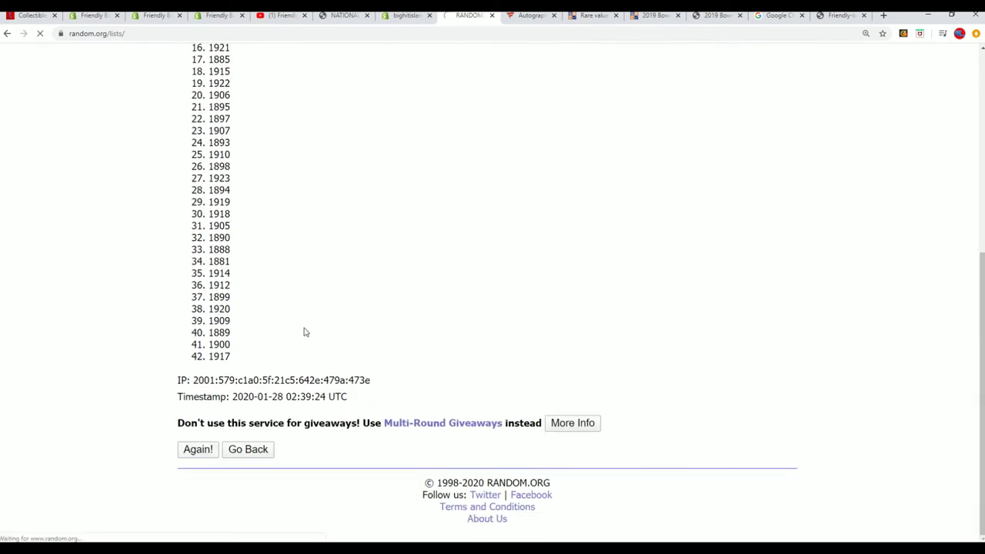
left_click(194, 448)
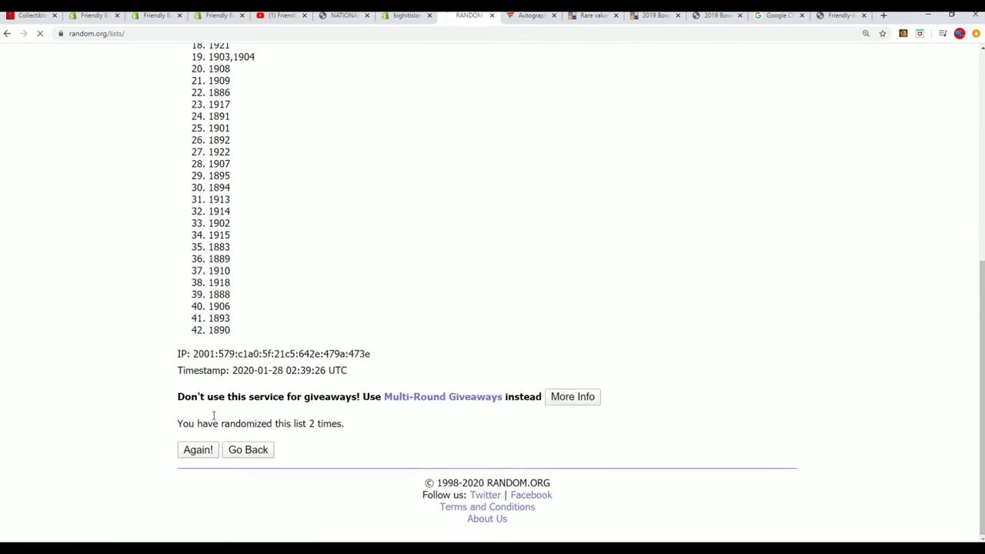
left_click(193, 451)
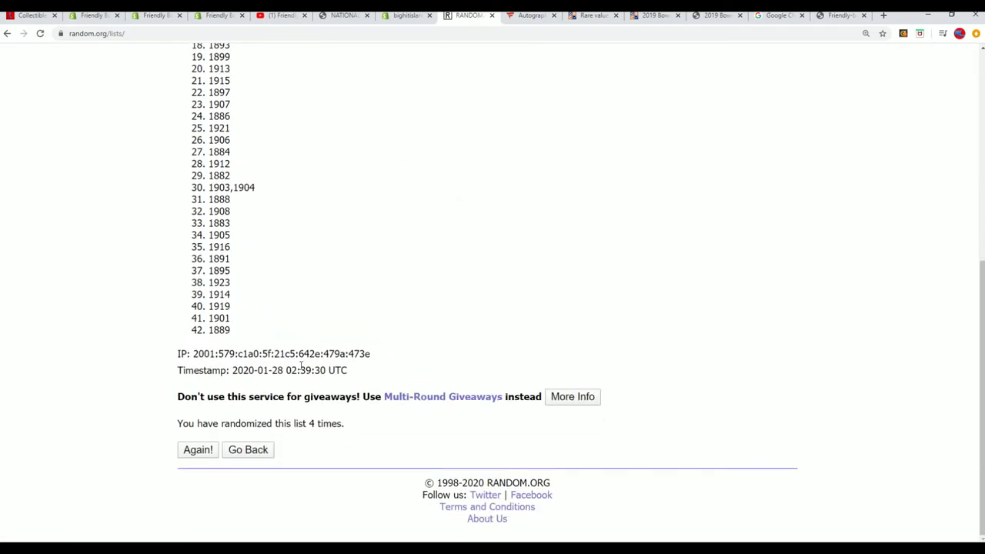
left_click(198, 449)
scroll(359, 385, "down", 4)
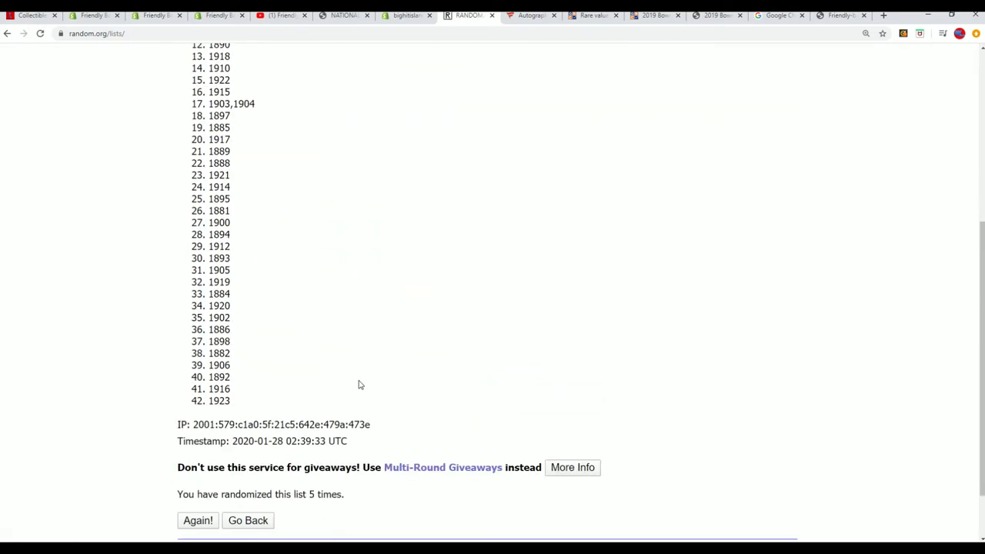
scroll(358, 385, "down", 1)
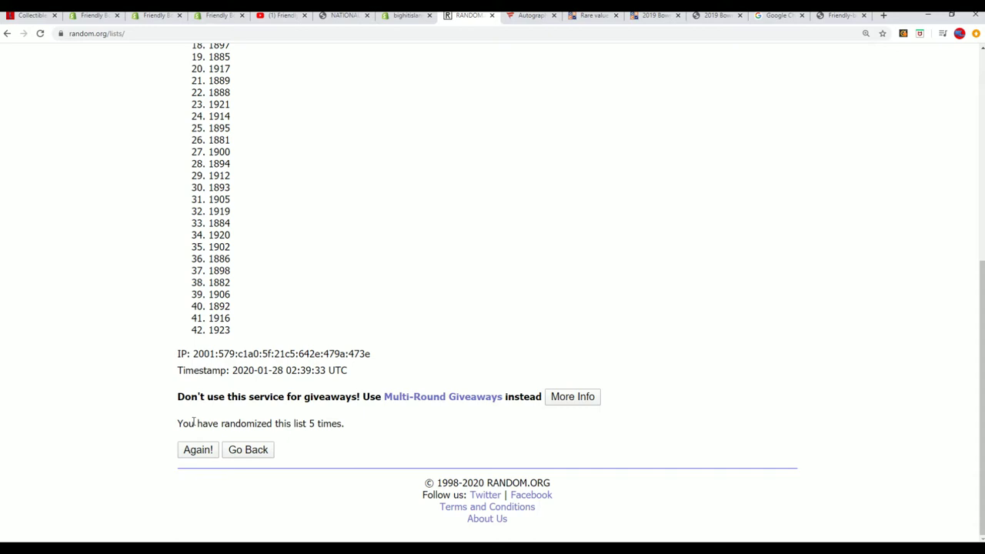
left_click(196, 450)
scroll(369, 307, "down", 6)
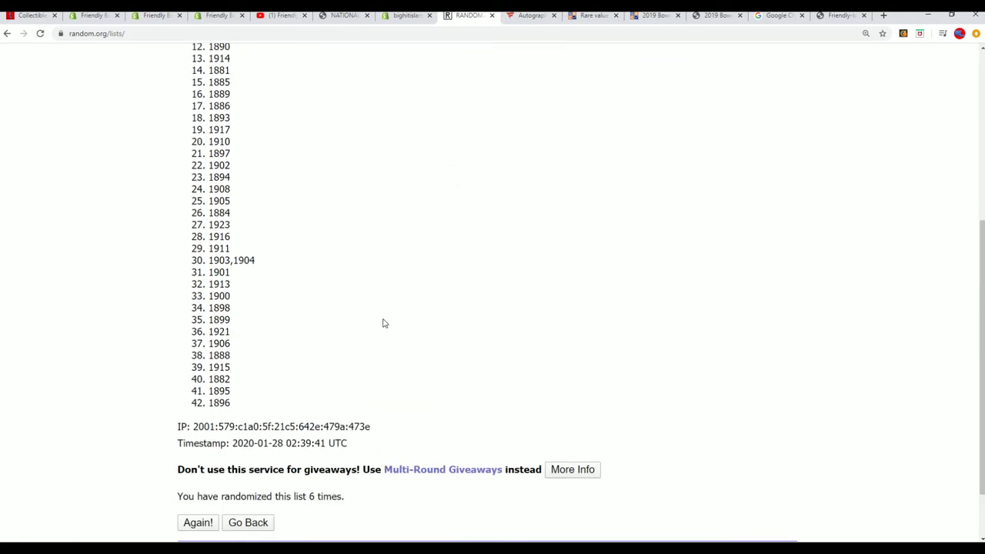
left_click(193, 450)
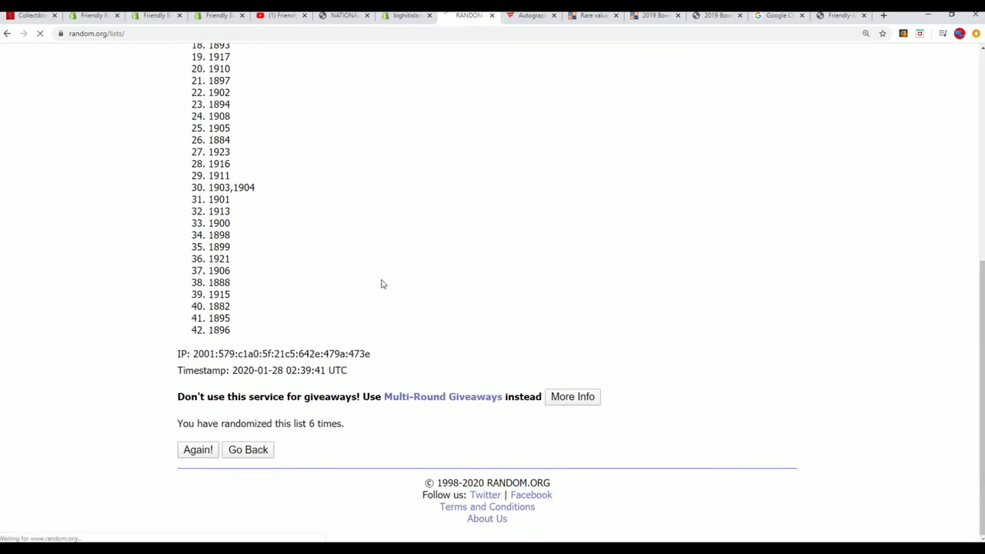
Step: Copy all 42 coin years from the final randomized list
scroll(206, 132, "down", 2)
left_click_drag(213, 116, 259, 505)
scroll(241, 442, "down", 2)
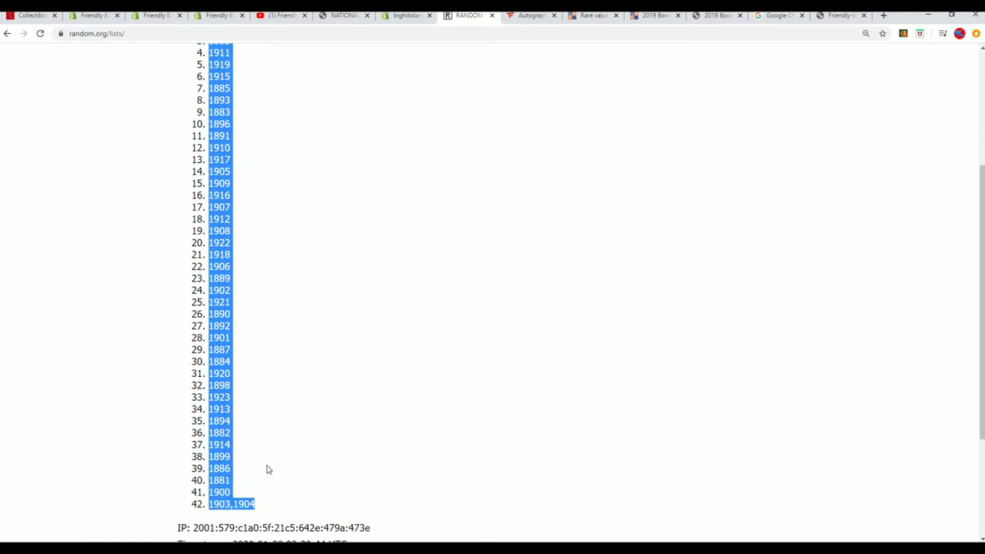
right_click(222, 337)
left_click(242, 343)
scroll(374, 418, "down", 2)
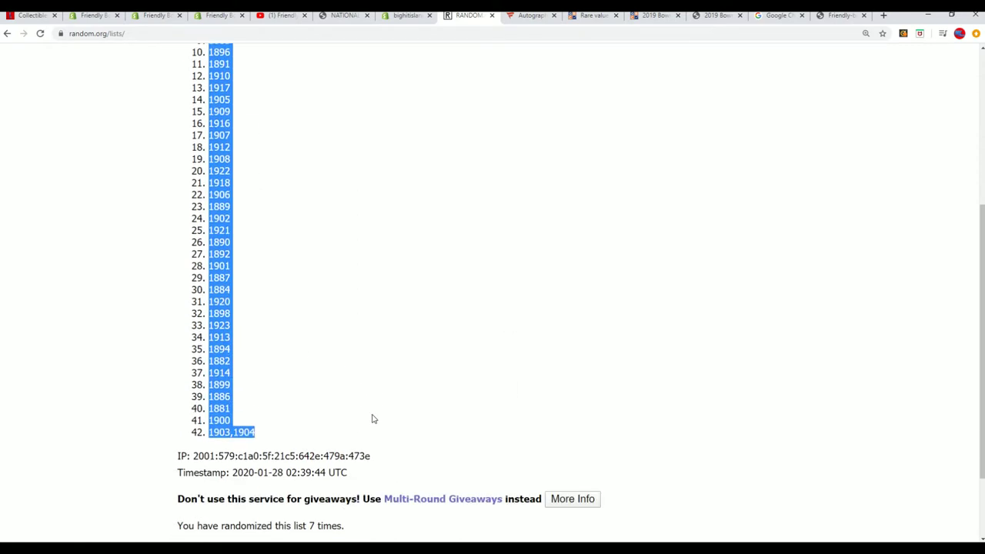
scroll(388, 432, "up", 1)
scroll(388, 432, "up", 3)
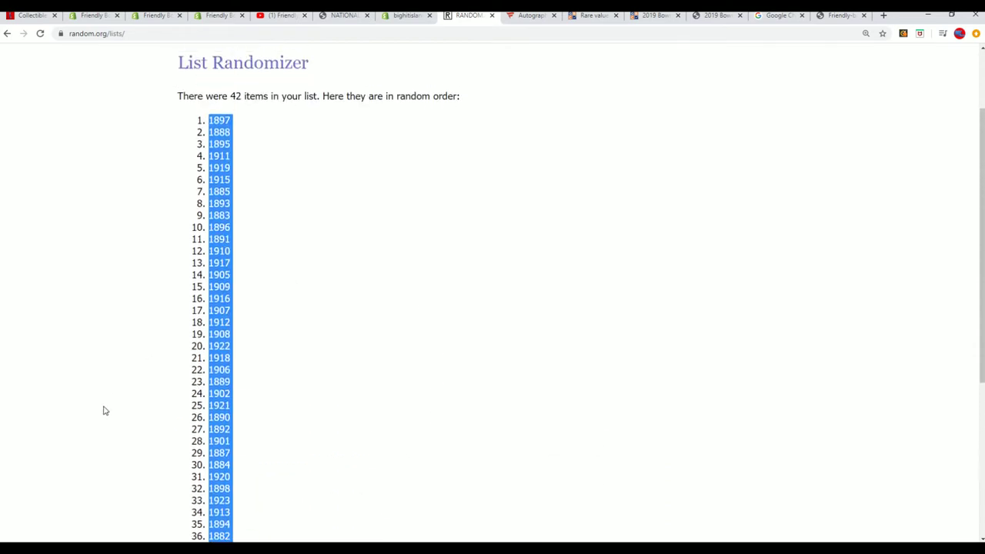
Step: Switch to Excel and paste the randomized years under YEAR from cell B2, keeping the source formatting
key("alt+Tab")
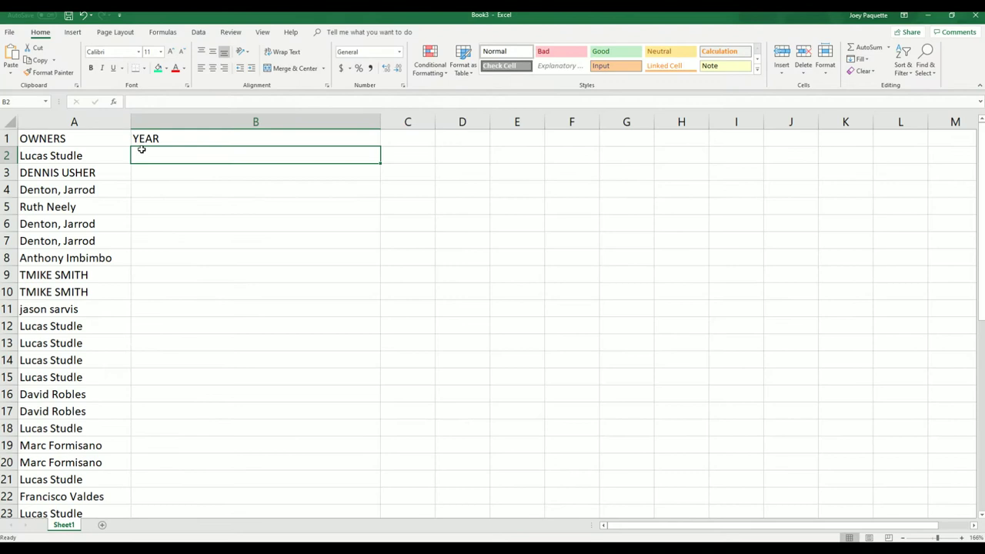
right_click(143, 157)
left_click(179, 201)
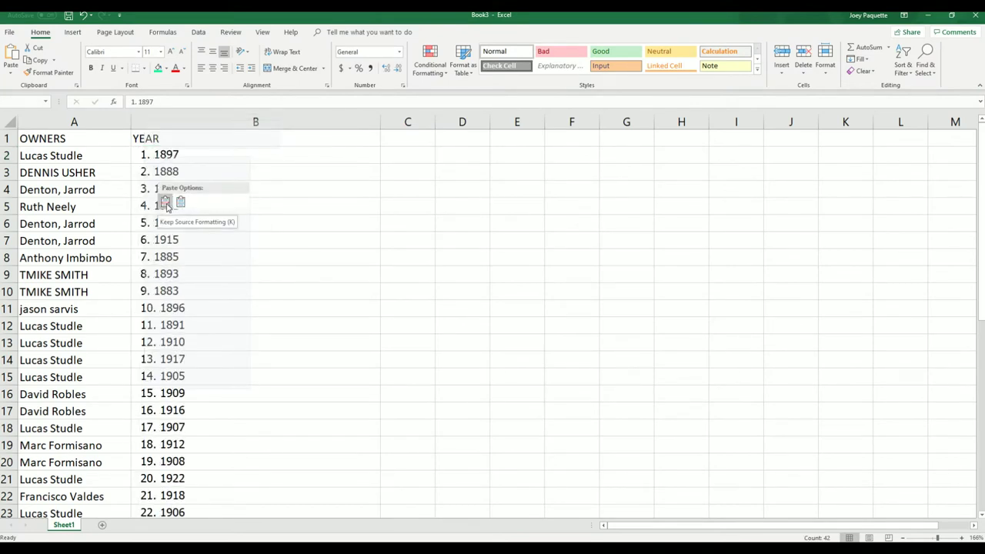
key("Escape")
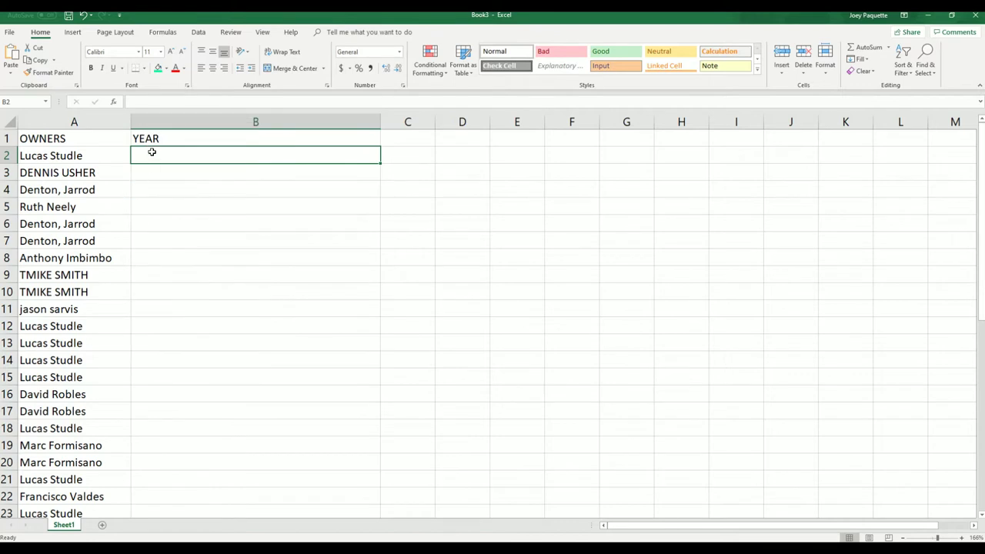
left_click(154, 193)
left_click(150, 154)
right_click(148, 155)
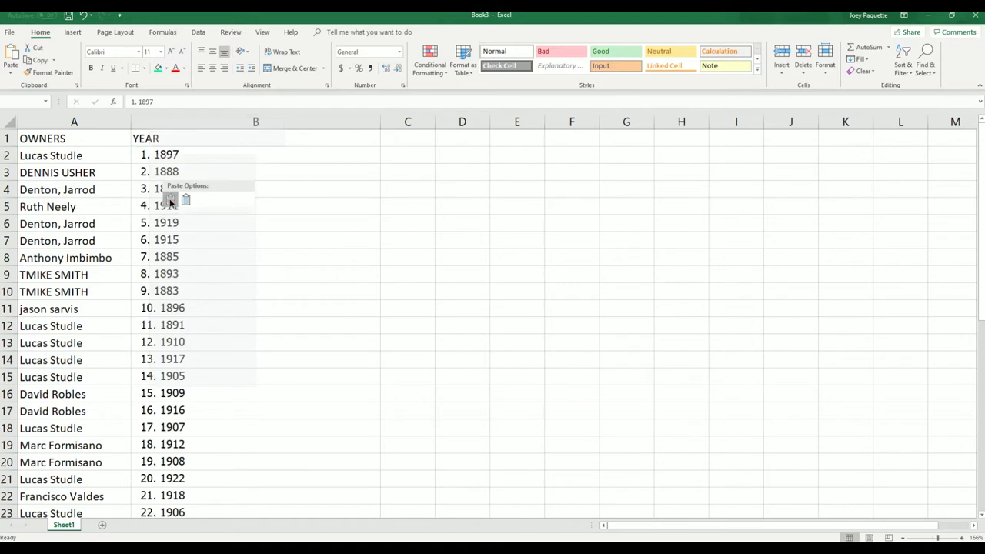
left_click(170, 200)
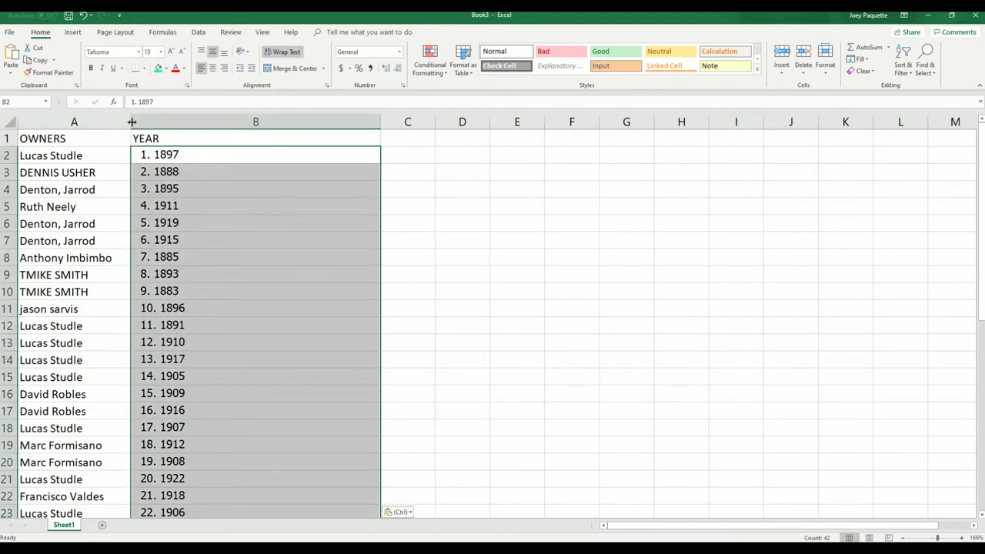
Step: Narrow column A slightly, and zoom the sheet out to 80% to show all the owner and year pairings
left_click_drag(123, 121, 116, 130)
scroll(251, 251, "down", 4)
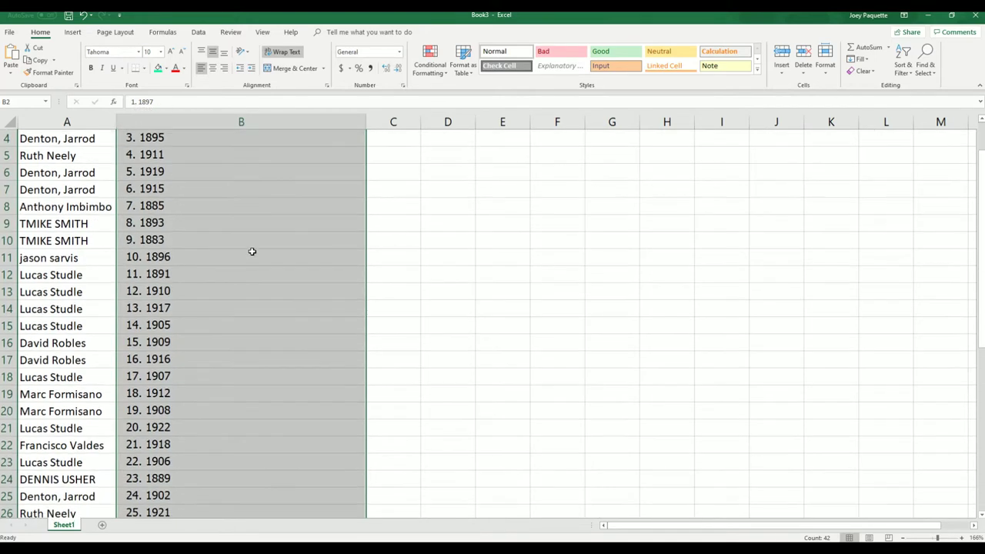
scroll(252, 251, "down", 3)
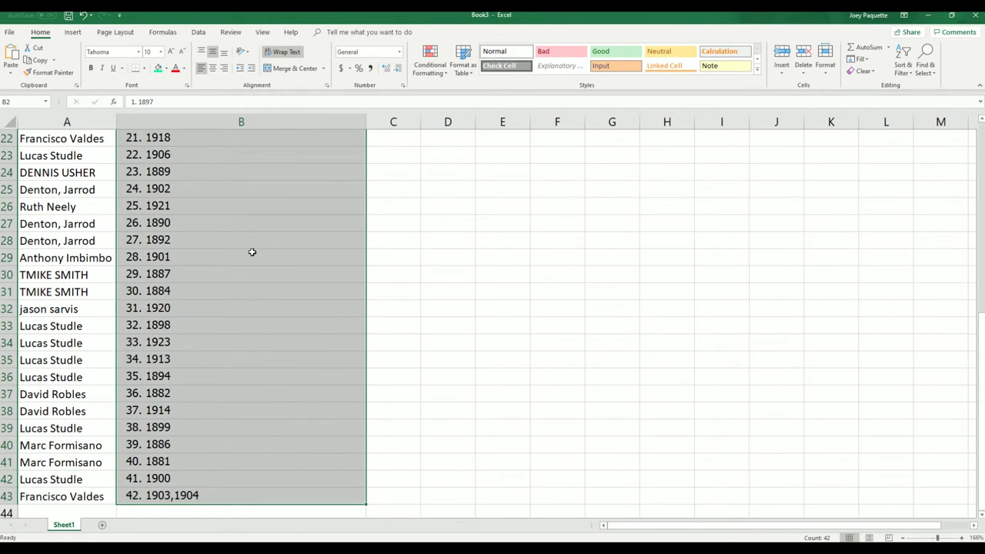
scroll(276, 293, "down", 1)
scroll(284, 298, "up", 8)
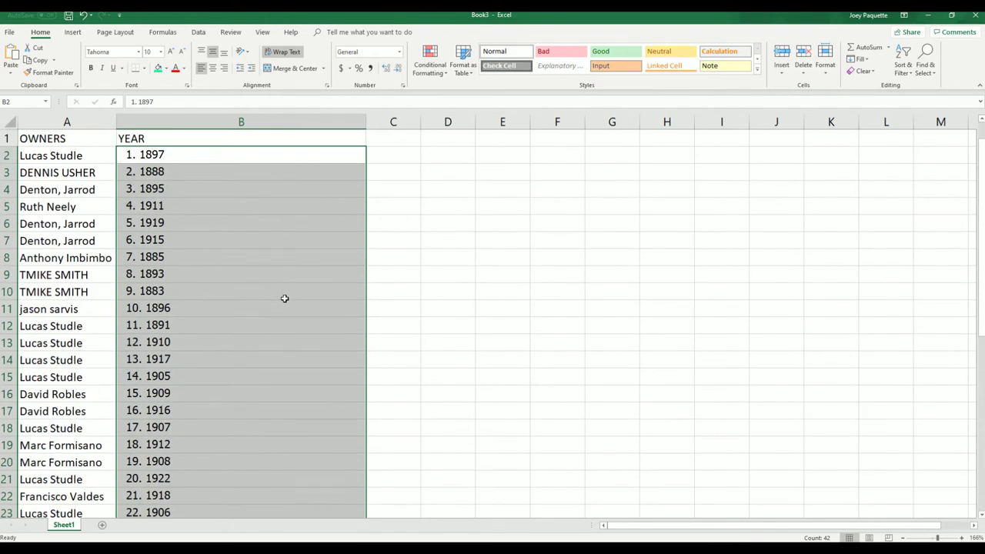
scroll(161, 325, "down", 4)
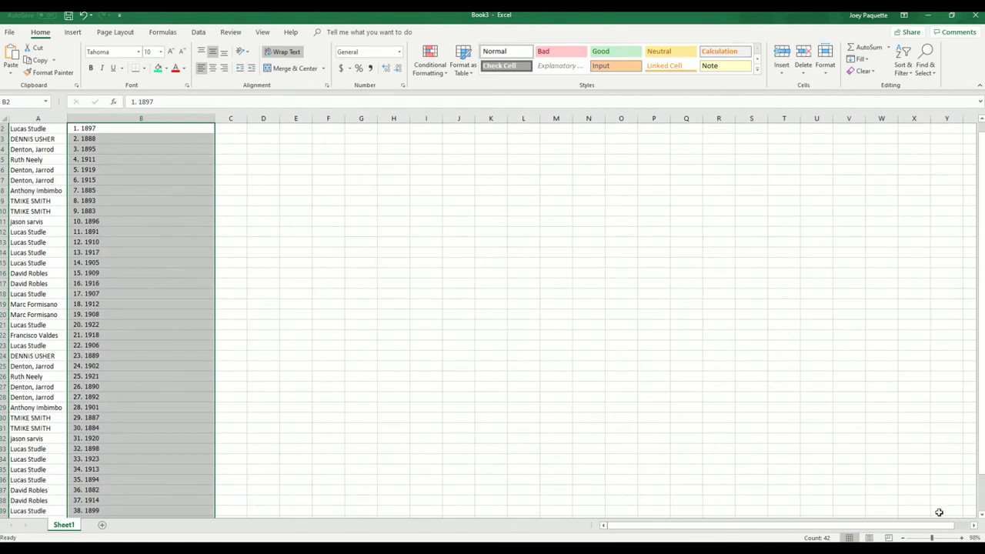
left_click(903, 538)
left_click(903, 538)
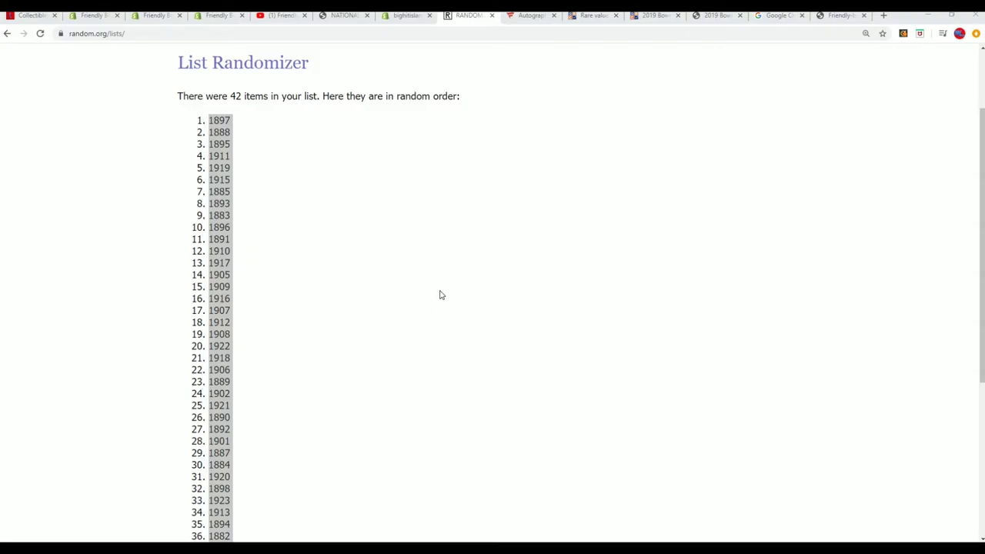
Step: Switch from the randomized results to Notepad, highlight the whole participant name list for review, and minimize Notepad
scroll(440, 292, "up", 2)
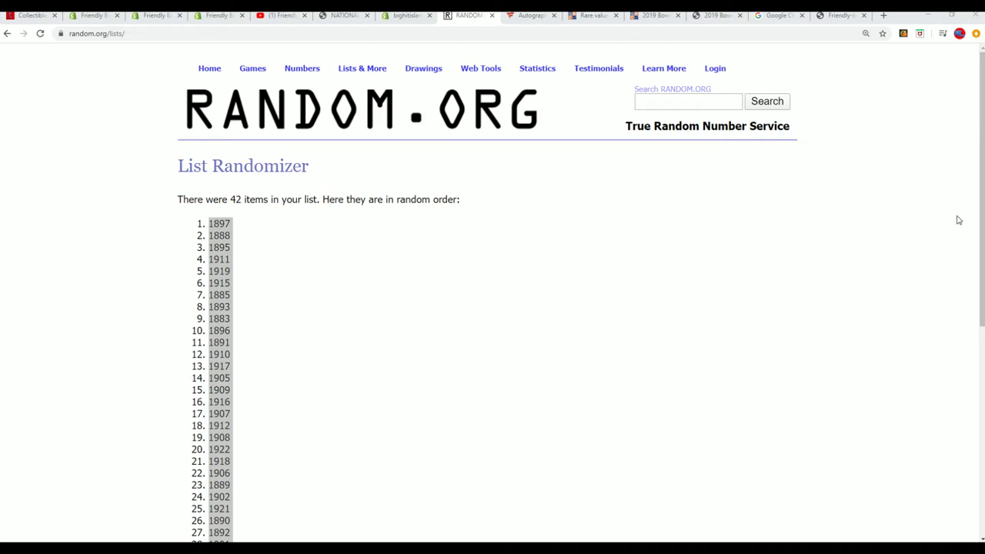
key("alt+Tab")
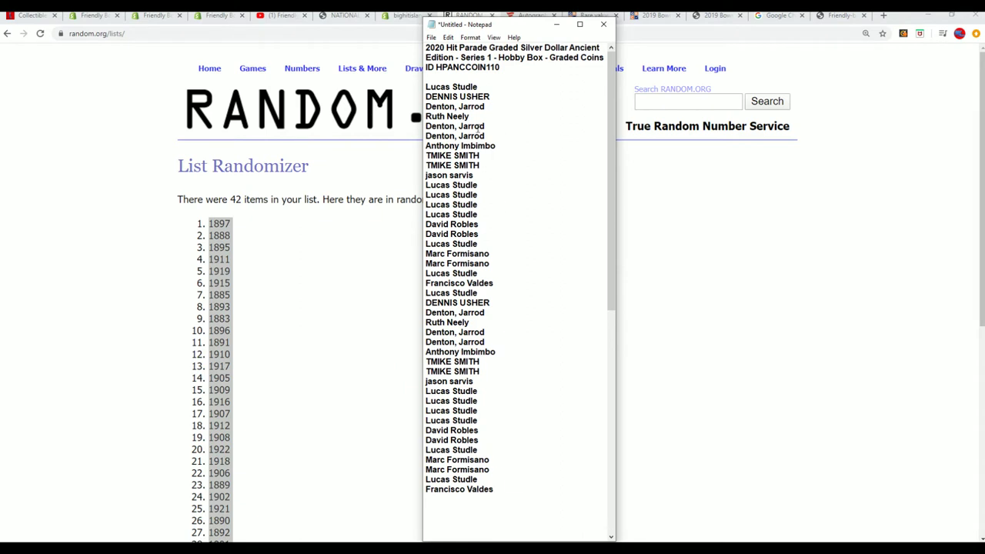
left_click_drag(425, 85, 506, 490)
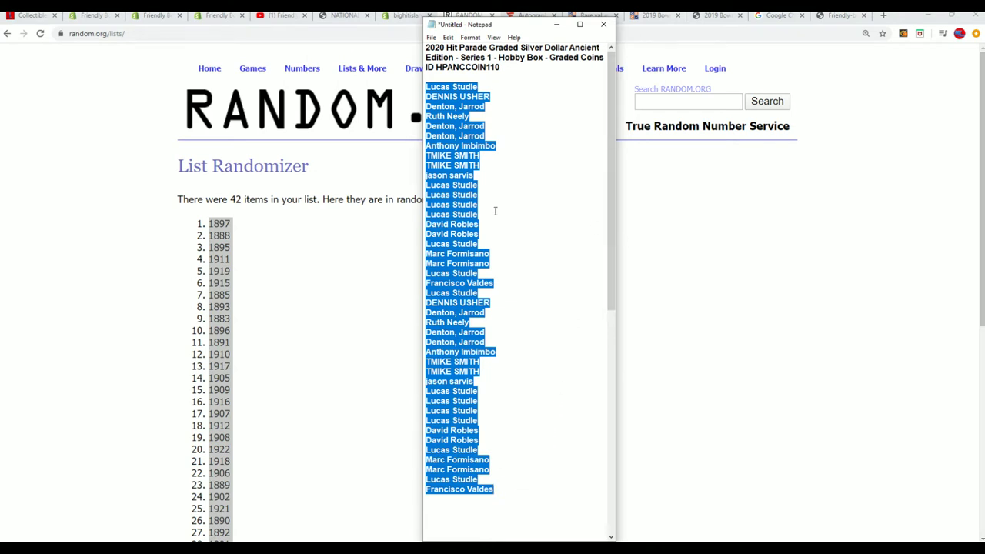
left_click(556, 24)
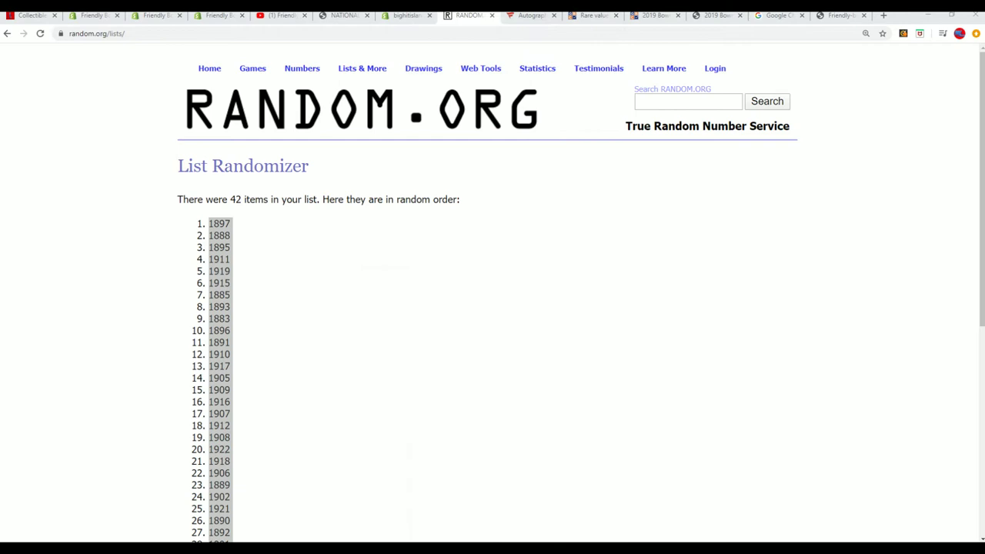
double_click(426, 33)
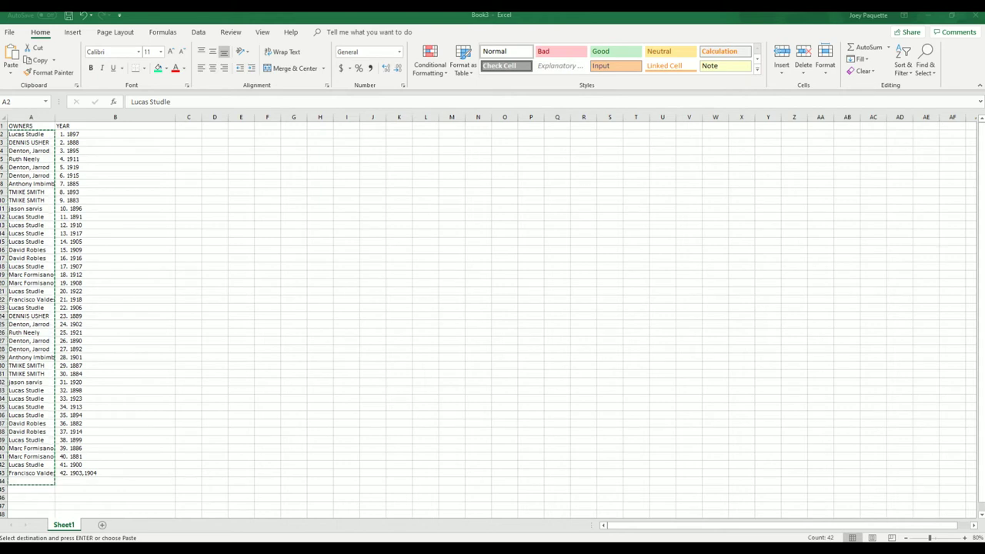
Step: Reopen Notepad over the workbook and examine the original year list from 1881 to 1923
key("alt+Tab")
scroll(531, 375, "down", 10)
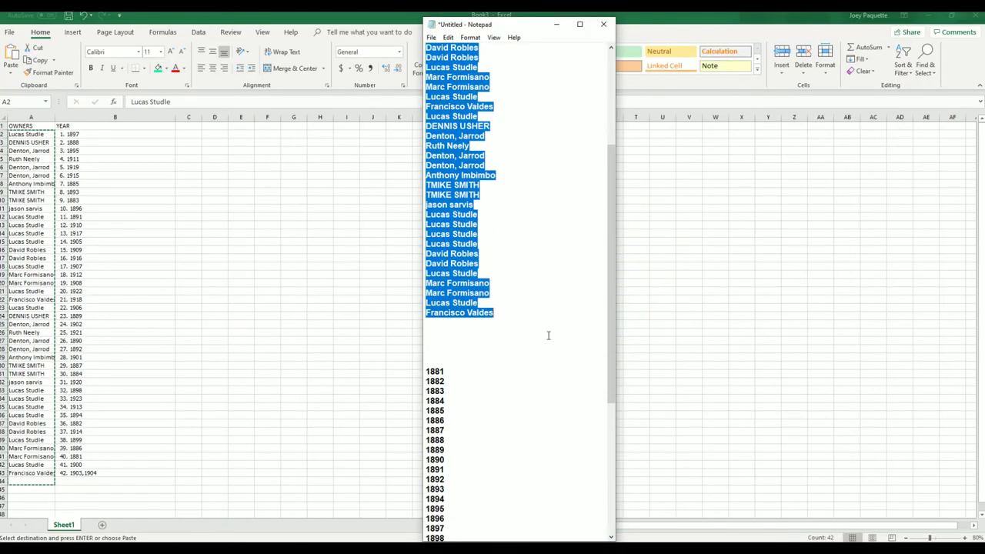
scroll(529, 380, "down", 3)
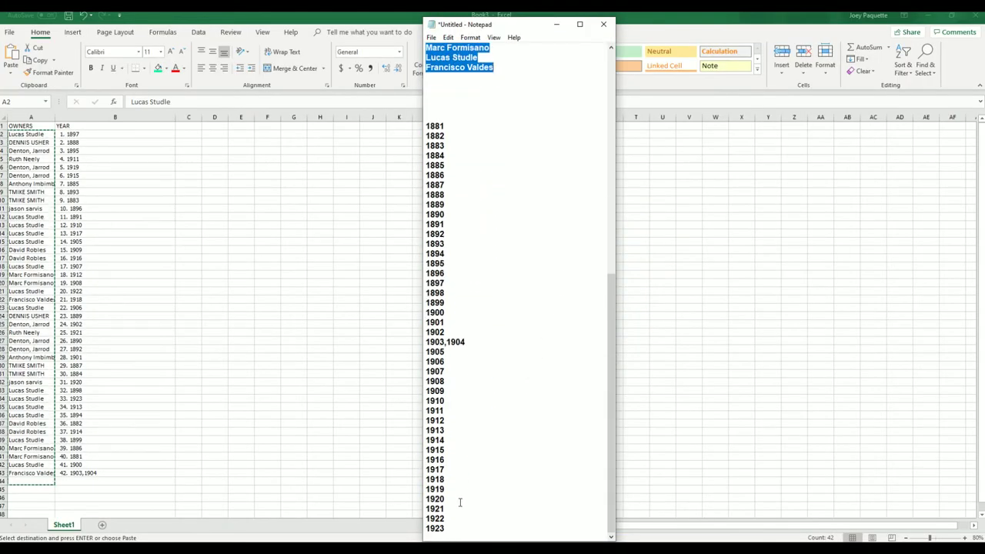
Step: Return to the Excel workbook and copy the randomized years in cells B2 to B43
key("alt+Tab")
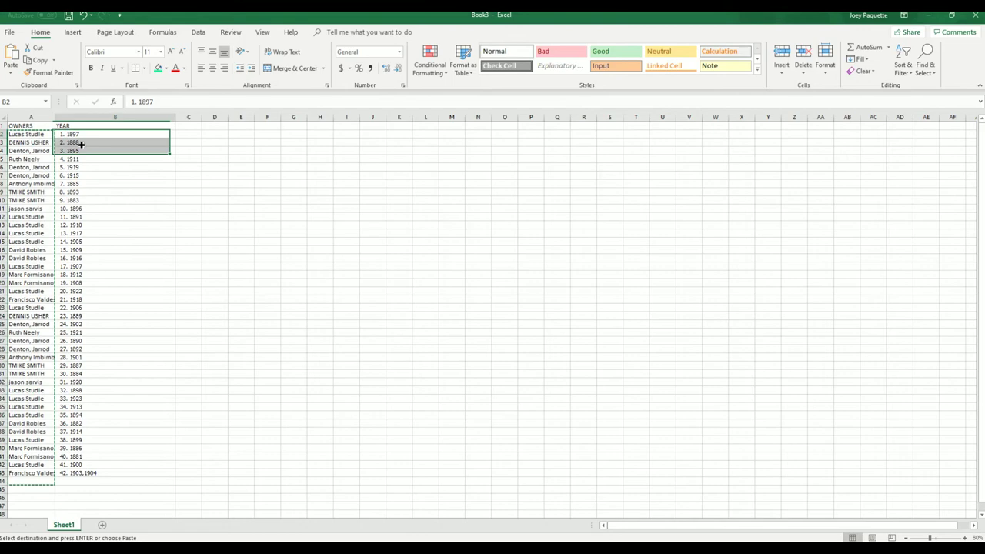
left_click_drag(80, 144, 97, 473)
key("ctrl+v")
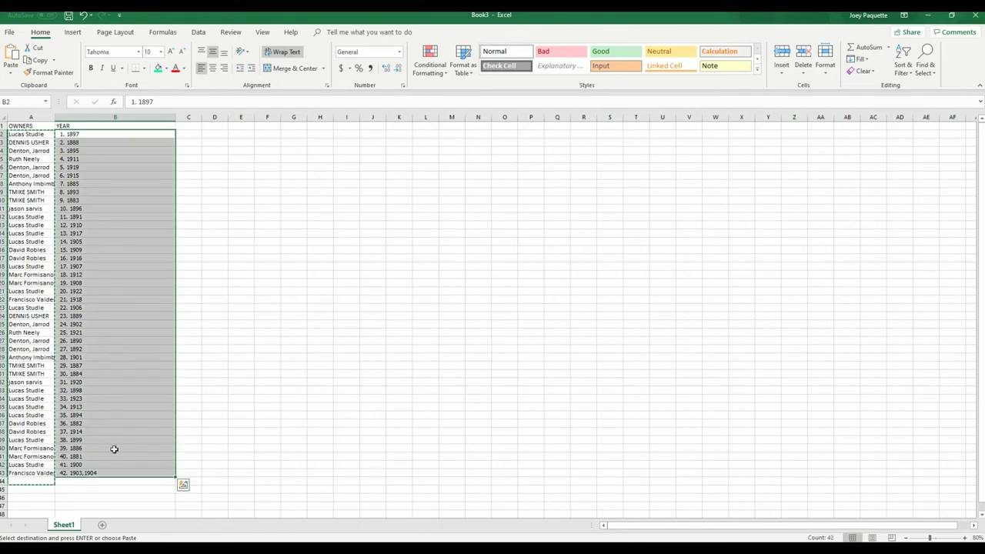
right_click(117, 201)
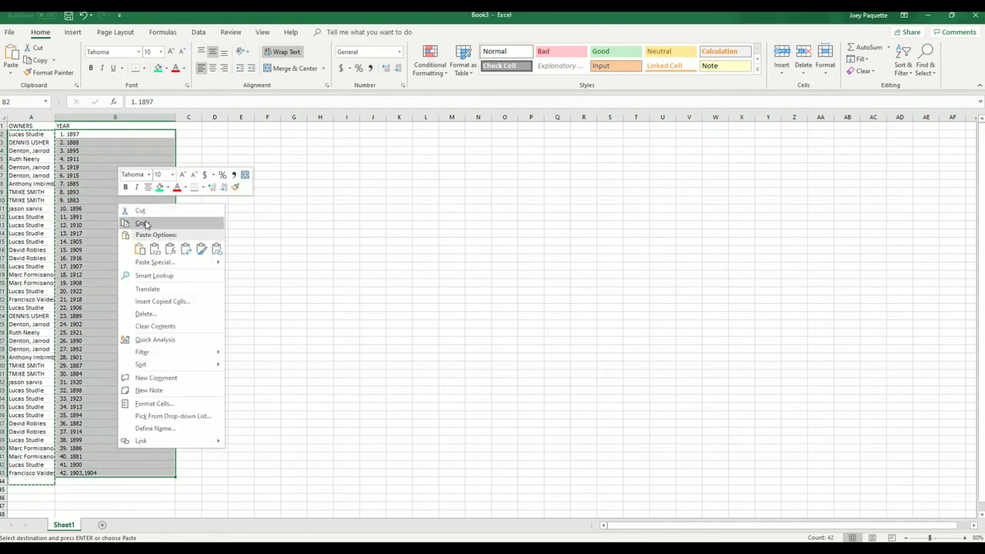
left_click(144, 224)
Step: Switch to Notepad and paste the copied randomized years below 1923, separated from the original year list by blank lines
key("alt+Tab")
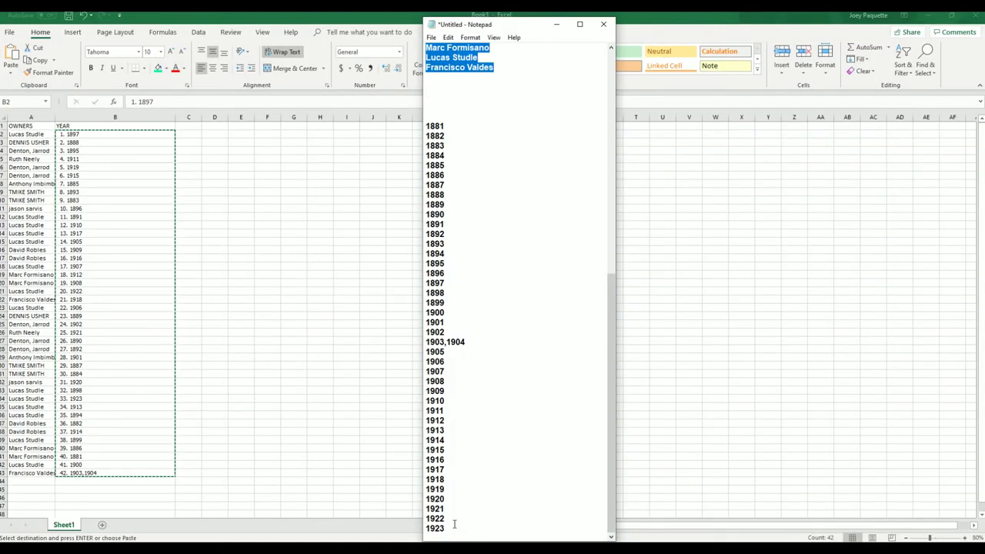
left_click(457, 529)
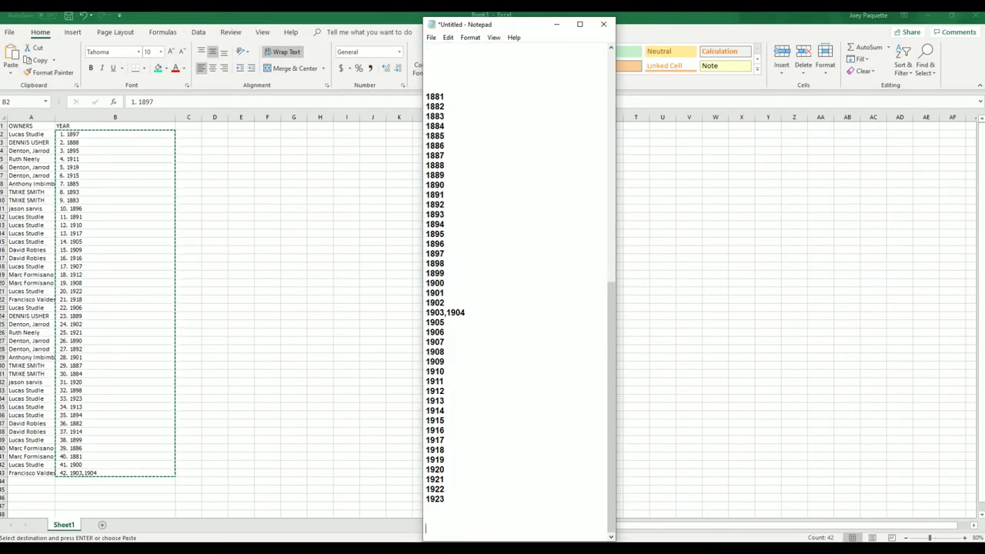
key("Return")
key("Return")
key("ctrl+v")
Step: Select the whole pasted list of numbered years in Notepad, from entry 1 to entry 42, and minimize Notepad
scroll(536, 423, "up", 3)
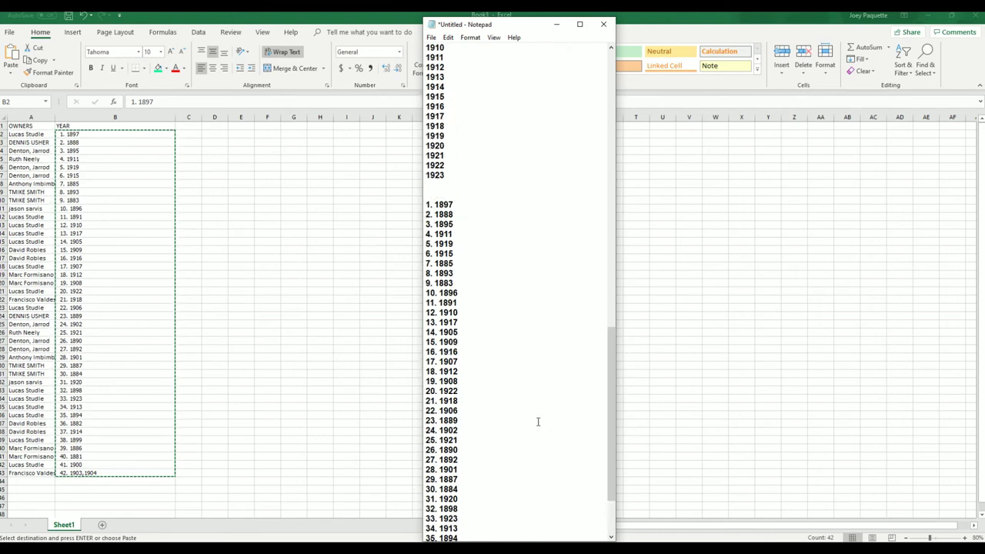
scroll(523, 416, "down", 3)
scroll(511, 434, "up", 4)
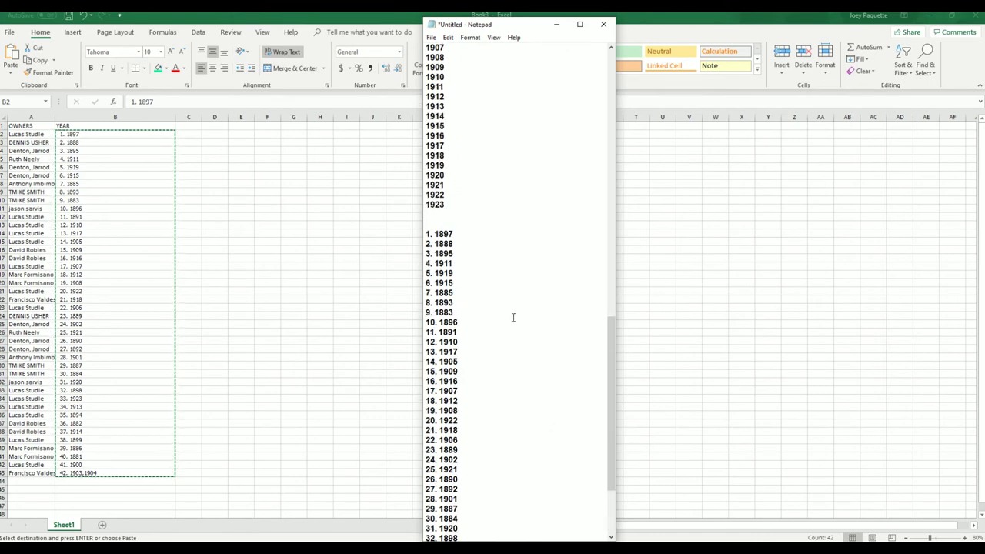
left_click_drag(429, 231, 427, 530)
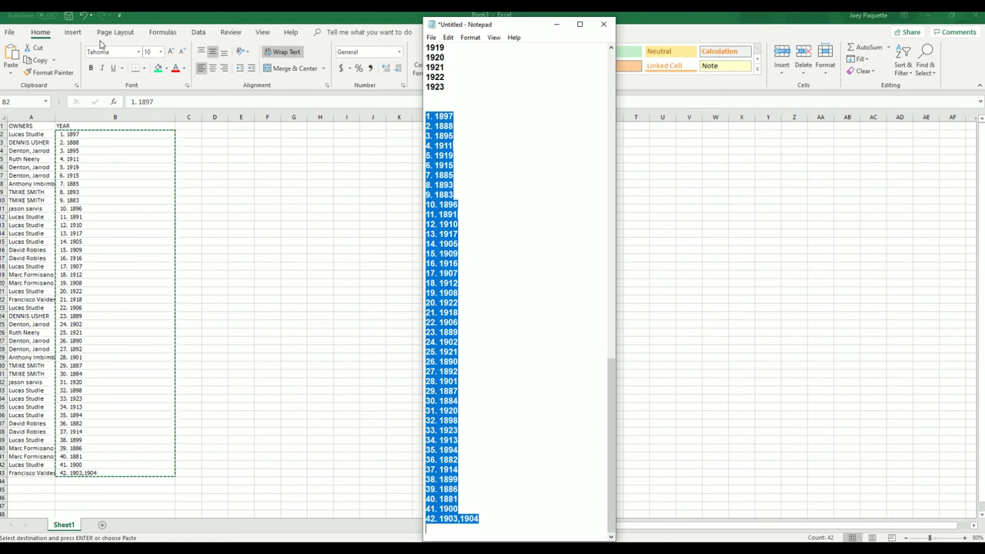
left_click(556, 24)
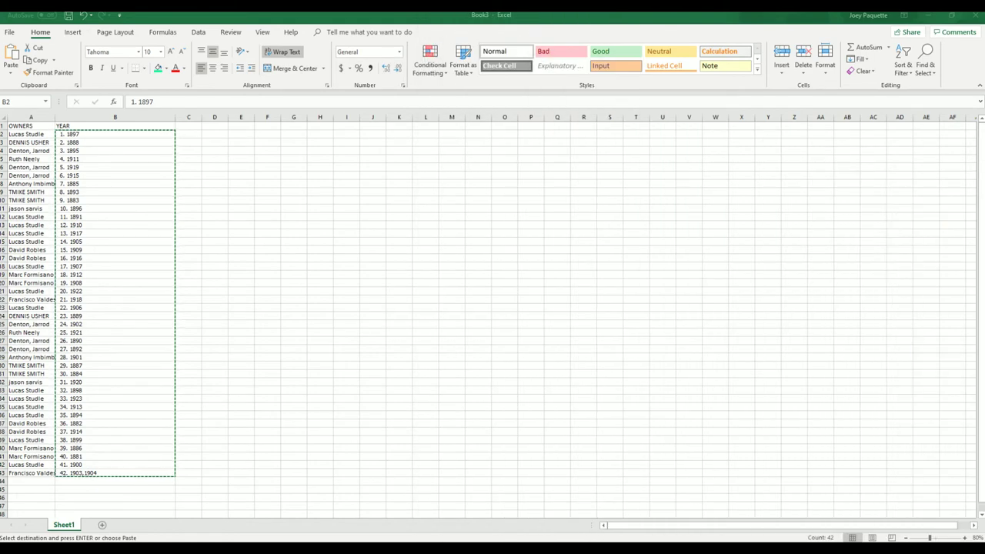
Step: Undo the sheet's edits until the owners, years and headers are gone, and redo only the OWNERS header in A1
left_click(85, 16)
left_click(84, 15)
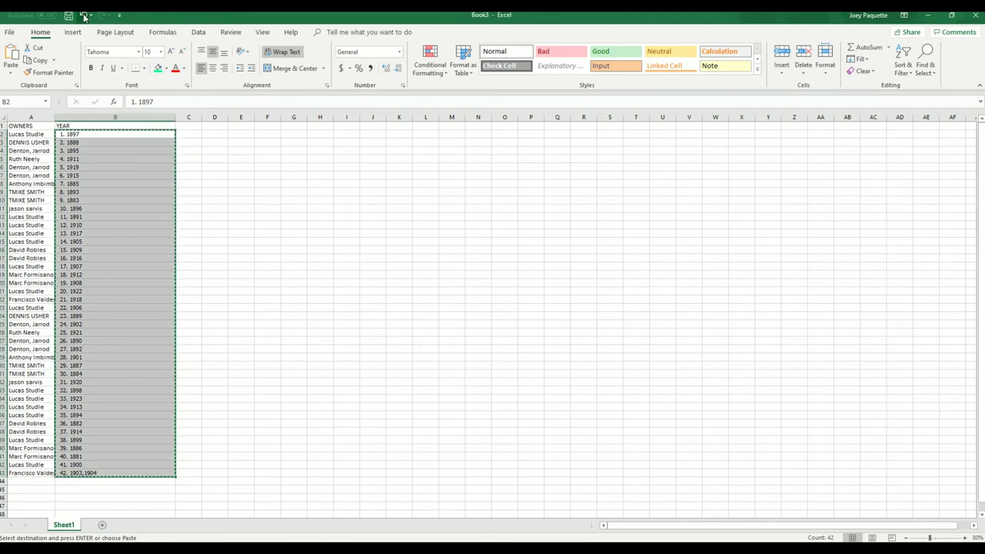
left_click(85, 15)
left_click(85, 16)
left_click(85, 15)
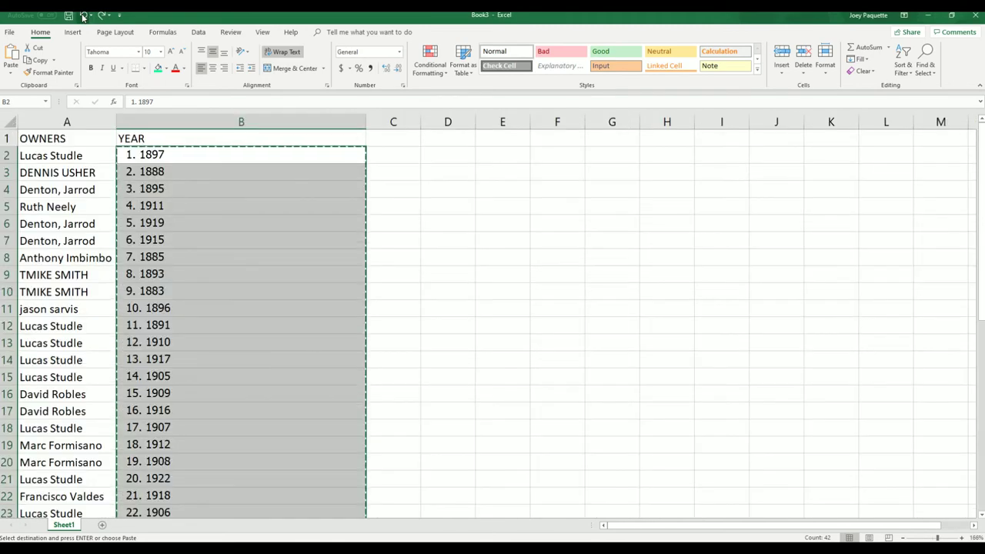
left_click(85, 15)
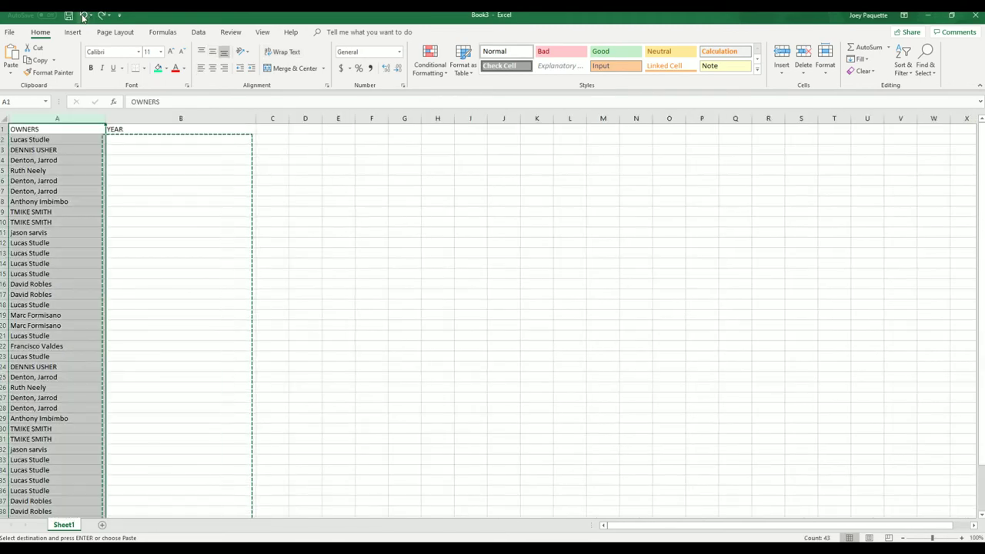
left_click(85, 15)
left_click(85, 15)
left_click(85, 15)
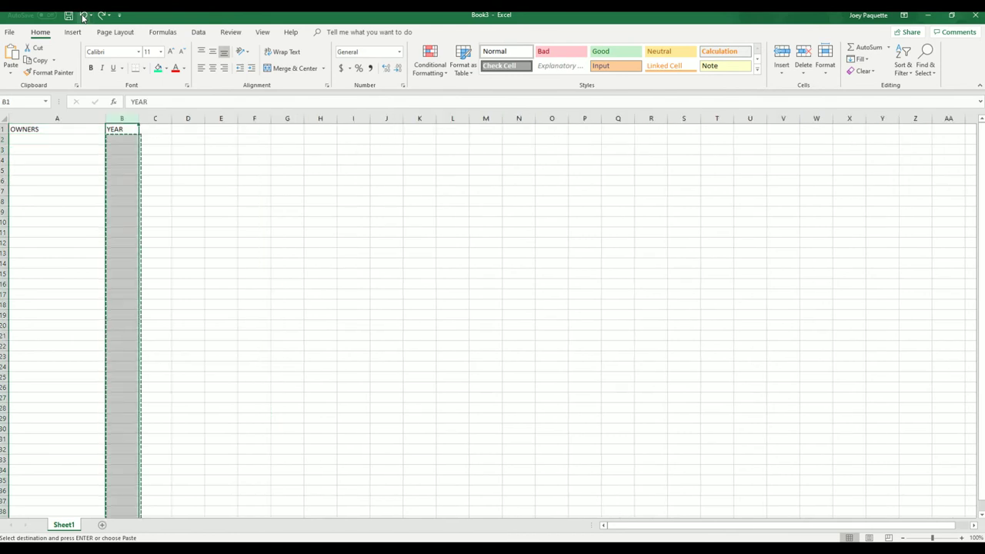
left_click(85, 15)
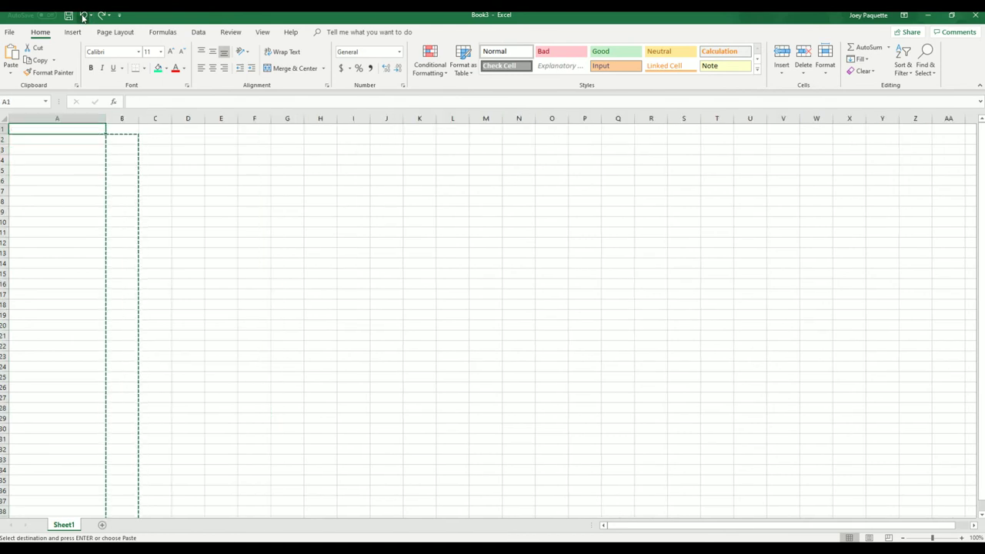
left_click(84, 15)
left_click(100, 17)
left_click(100, 17)
left_click(46, 143)
scroll(46, 462, "down", 1)
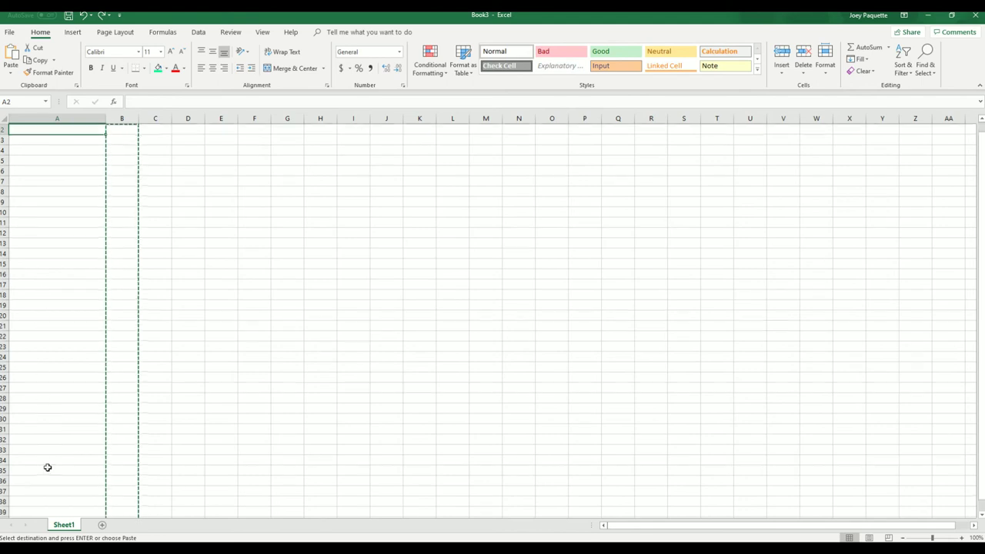
scroll(48, 433, "up", 1)
left_click_drag(40, 141, 46, 516)
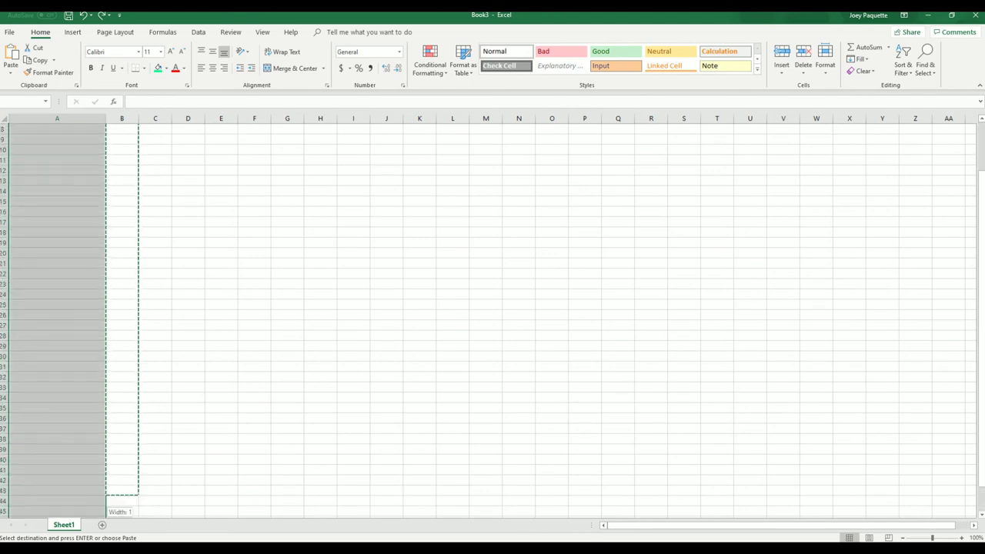
scroll(68, 241, "down", 10)
scroll(64, 252, "up", 13)
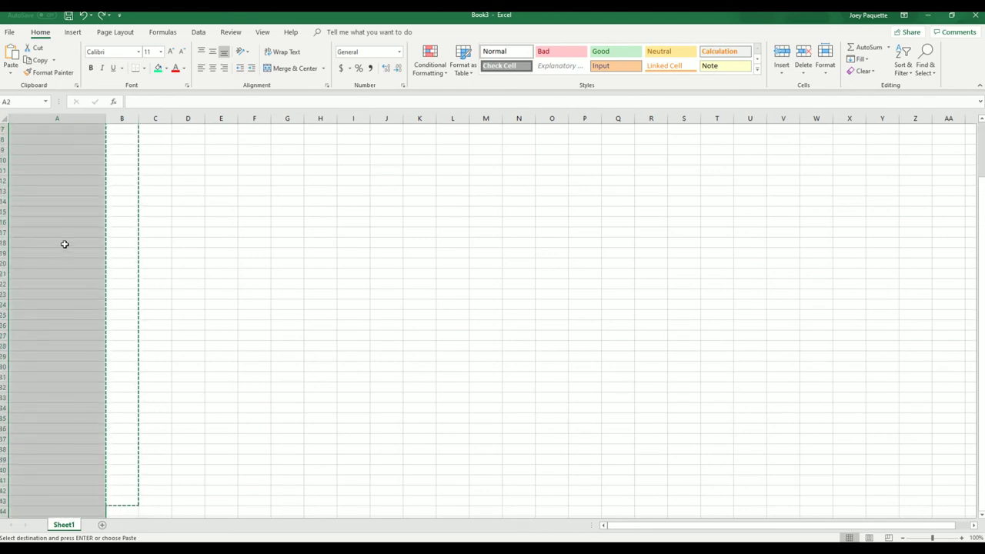
right_click(22, 143)
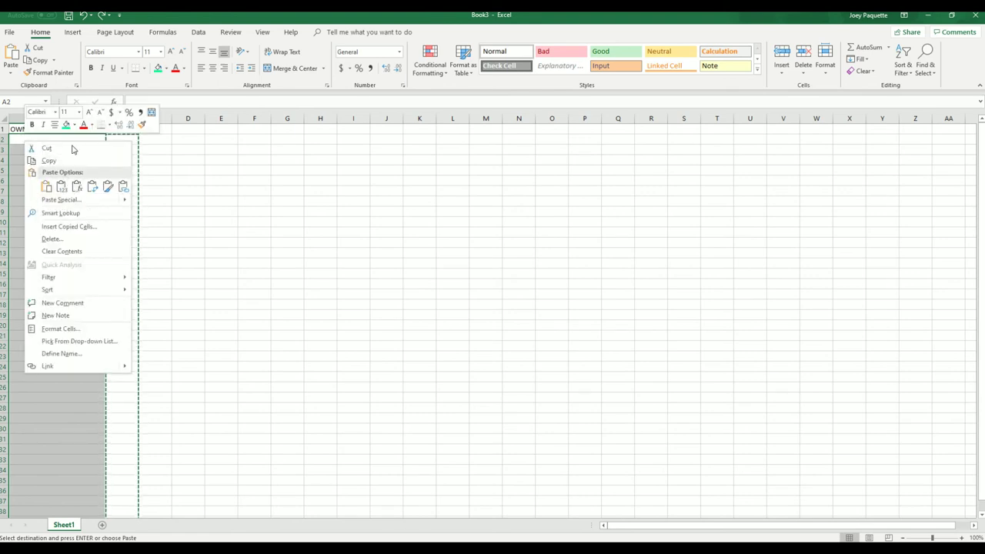
key("Escape")
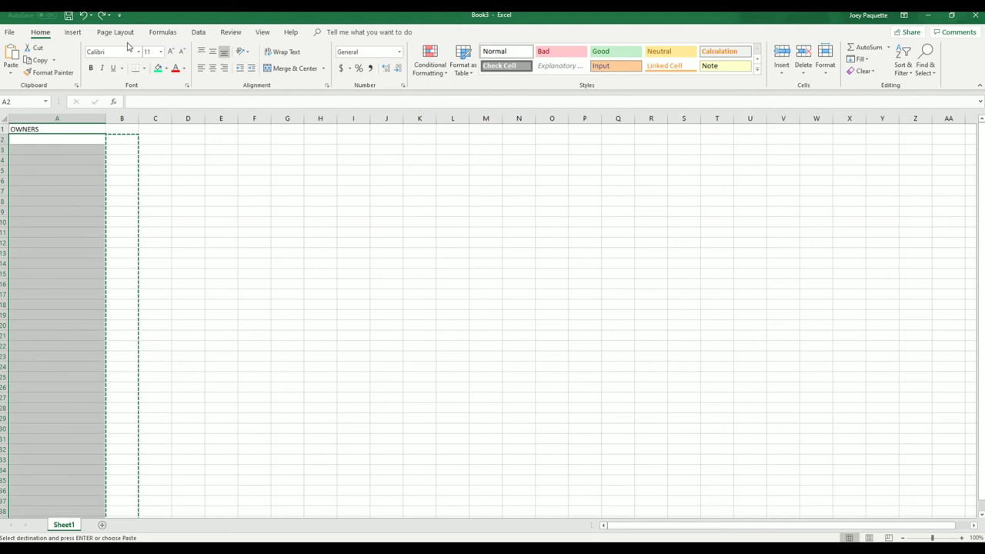
left_click_drag(46, 140, 49, 459)
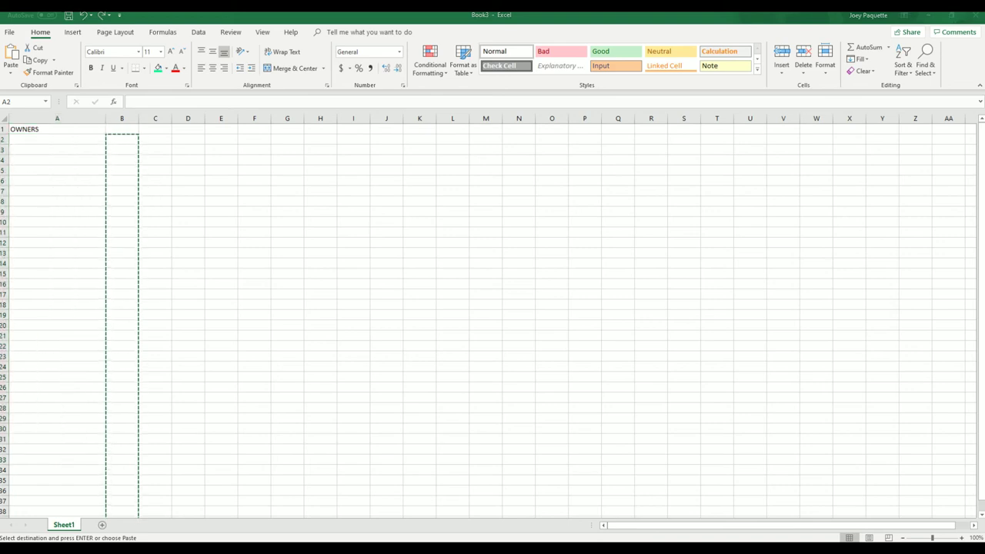
left_click(41, 139)
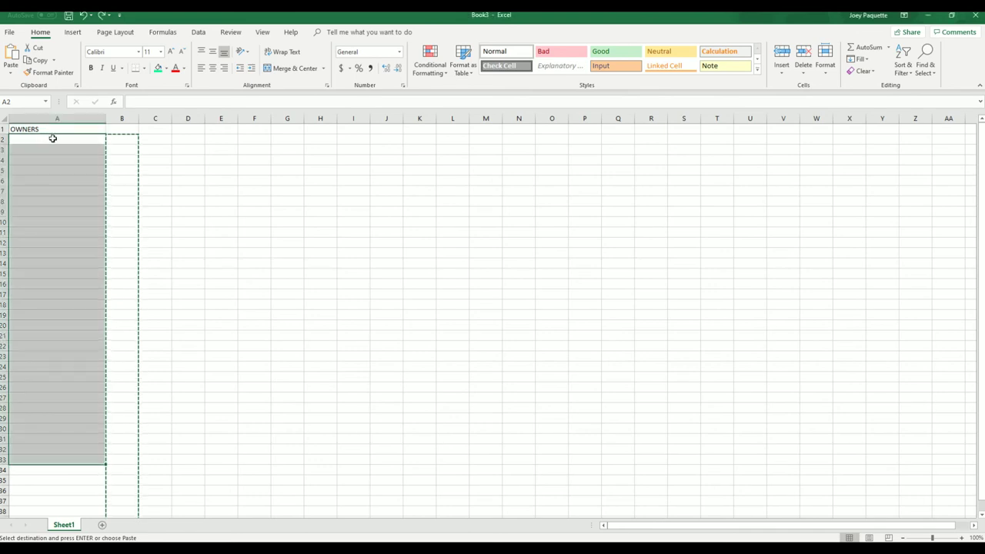
left_click_drag(50, 138, 52, 139)
left_click(52, 139)
right_click(53, 139)
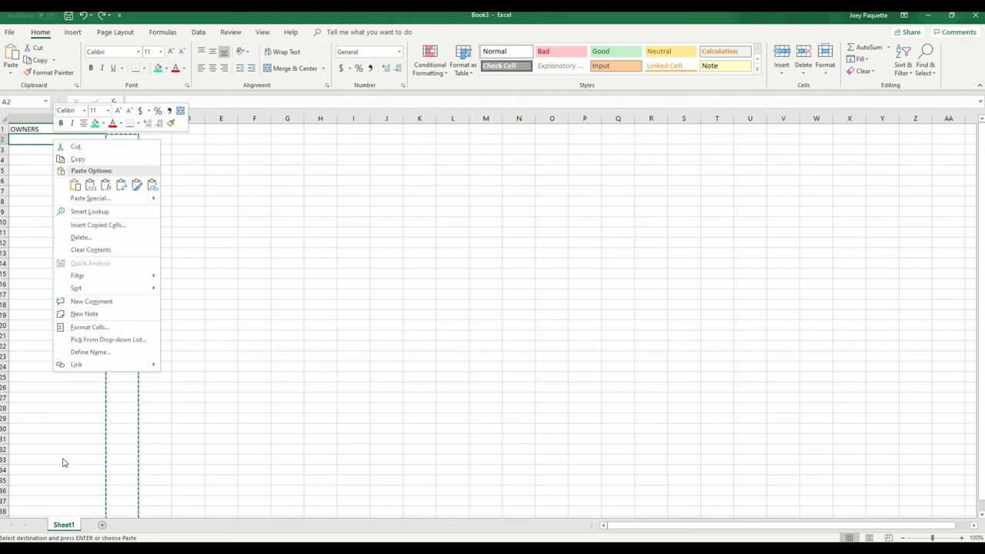
left_click(51, 251)
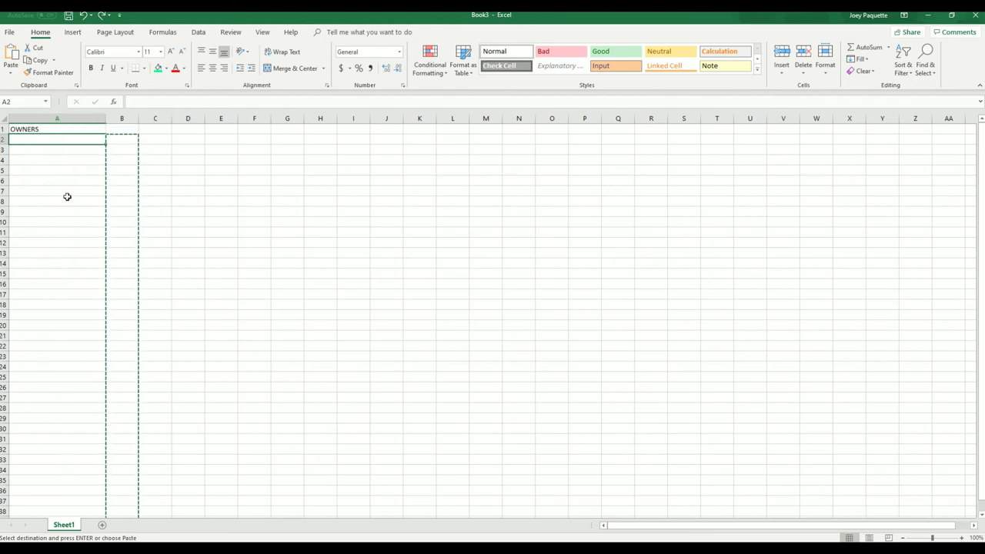